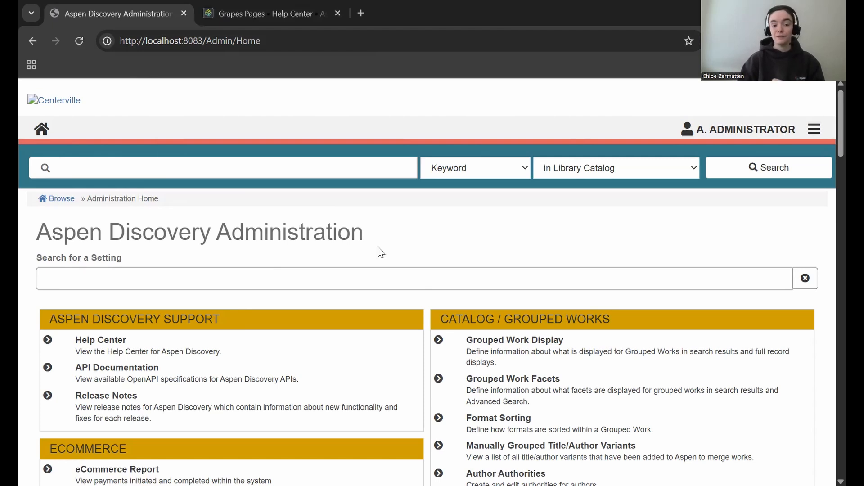
{"action": "left_click", "coordinate": [407, 277]}
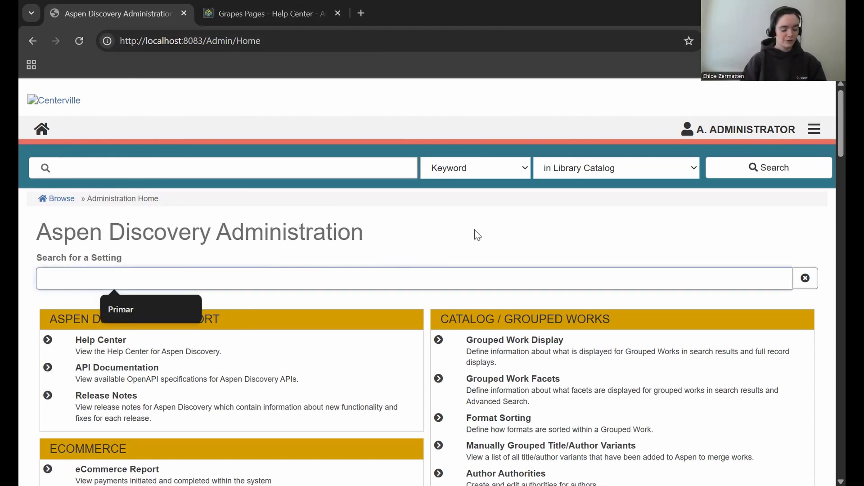
{"action": "type", "text": "Grape"}
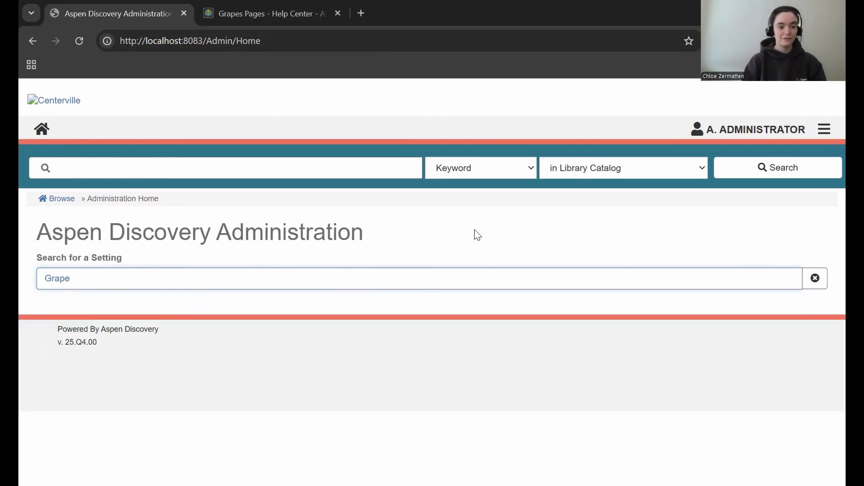
{"action": "key", "text": "BackSpace"}
{"action": "key", "text": "BackSpace"}
{"action": "key", "text": "BackSpace"}
{"action": "key", "text": "BackSpace"}
{"action": "key", "text": "BackSpace"}
{"action": "type", "text": "We"}
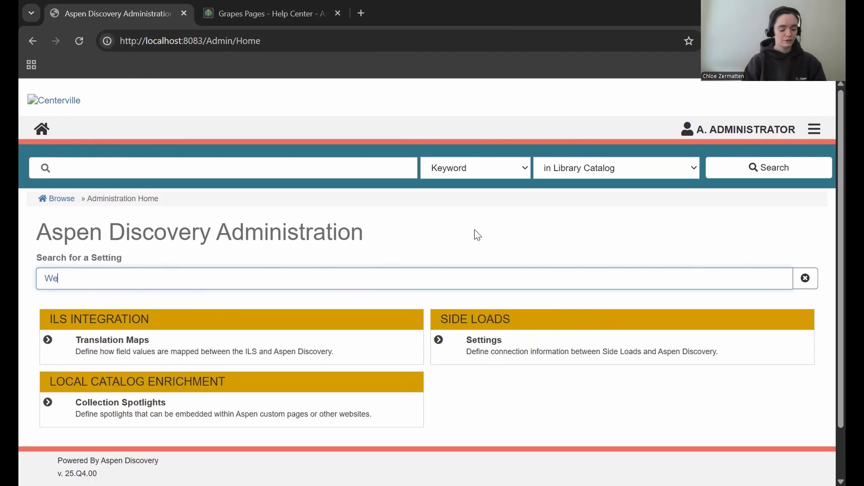
{"action": "type", "text": "b"}
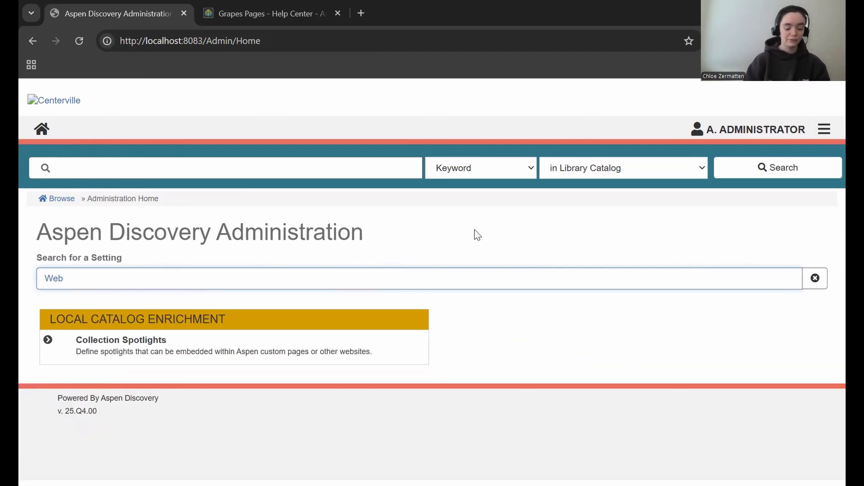
{"action": "type", "text": "N"}
{"action": "key", "text": "BackSpace"}
{"action": "type", "text": "B"}
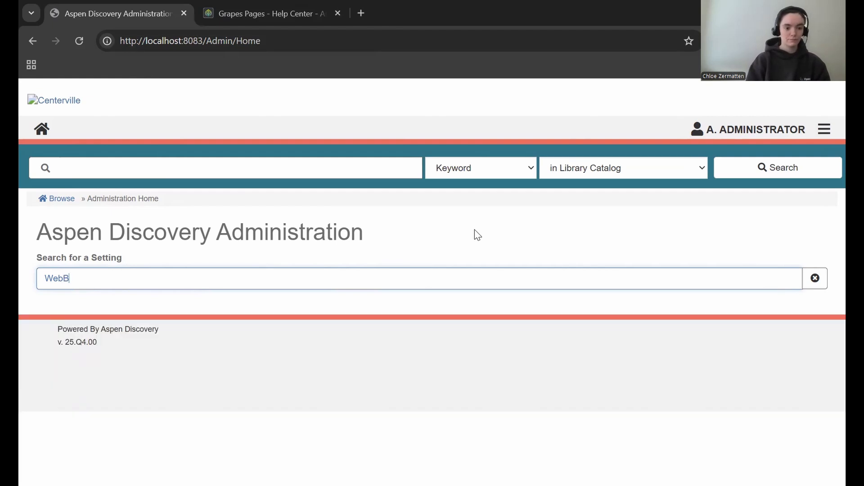
{"action": "key", "text": "BackSpace"}
{"action": "key", "text": "BackSpace"}
{"action": "key", "text": "BackSpace"}
{"action": "key", "text": "BackSpace"}
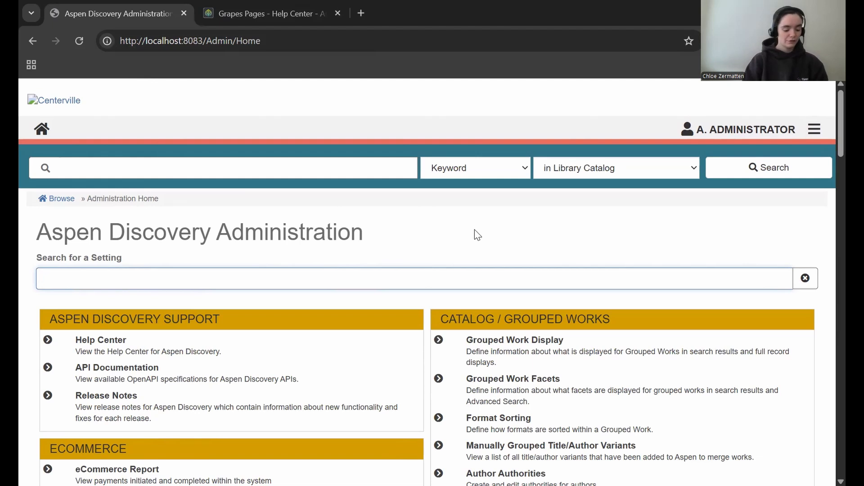
Find and open the Modules settings by searching for "mod", and filter the module list to names containing "Web"
{"action": "type", "text": "mod"}
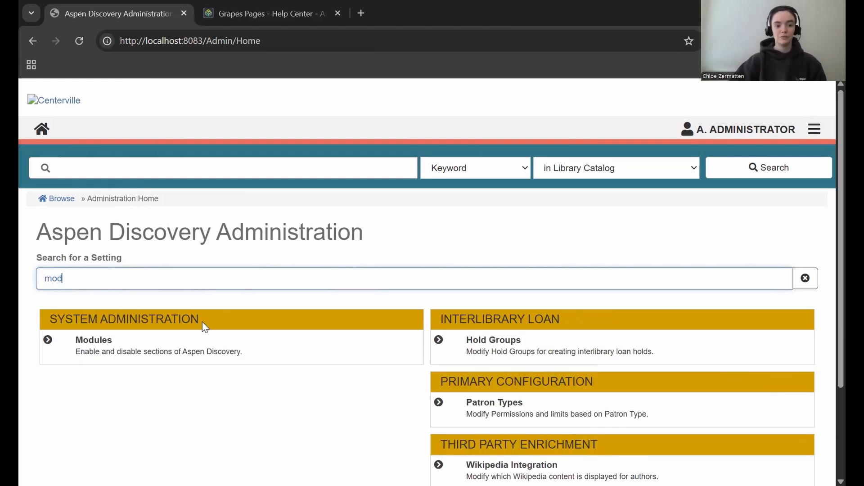
{"action": "left_click", "coordinate": [93, 345]}
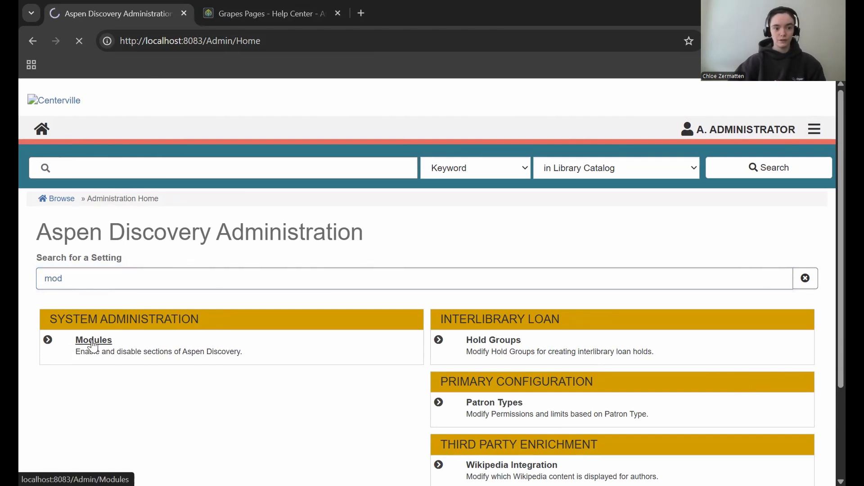
{"action": "scroll", "coordinate": [457, 356], "scroll_direction": "down", "scroll_amount": 1}
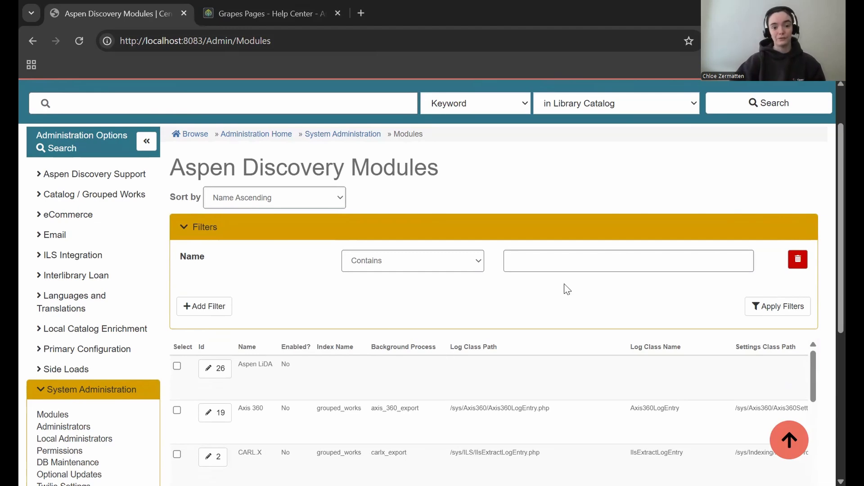
{"action": "left_click", "coordinate": [595, 263]}
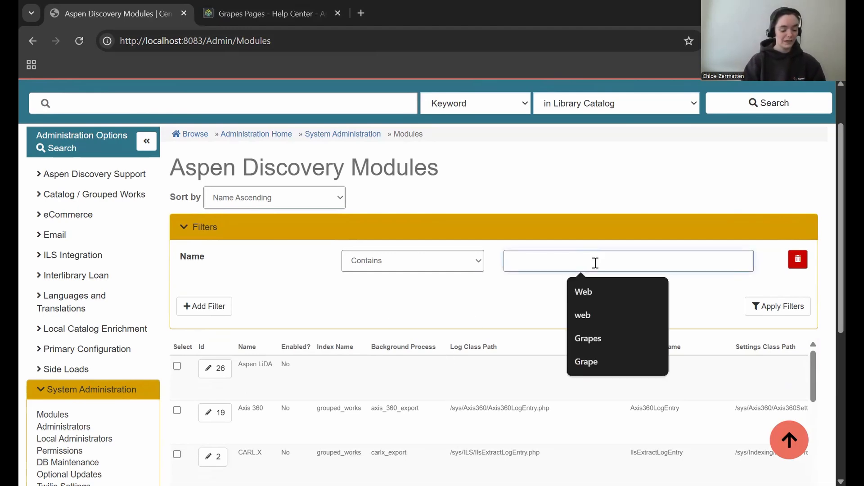
{"action": "type", "text": "Web"}
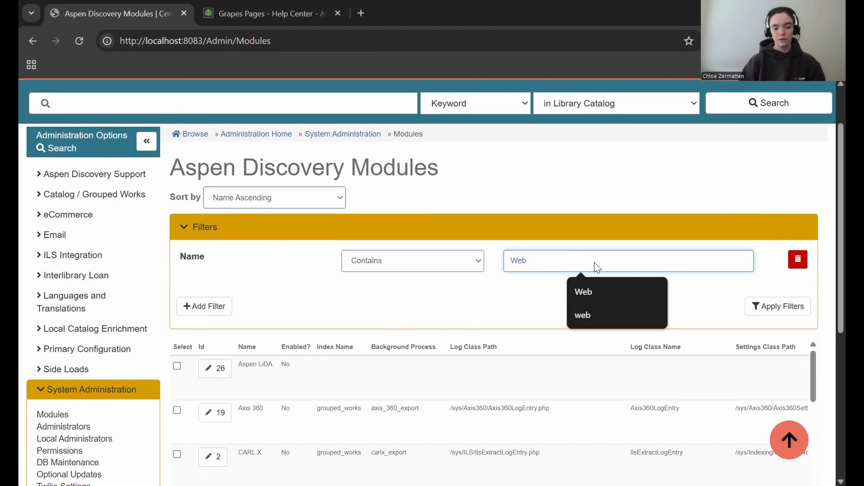
{"action": "key", "text": "Return"}
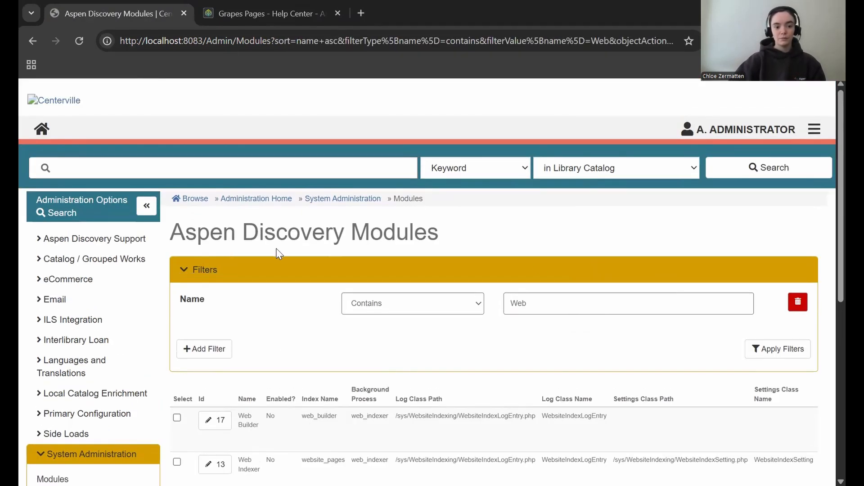
Open the Web Builder module for editing, enable it, and save the change
{"action": "scroll", "coordinate": [279, 254], "scroll_direction": "down", "scroll_amount": 3}
{"action": "left_click_drag", "start_coordinate": [259, 299], "coordinate": [240, 290]}
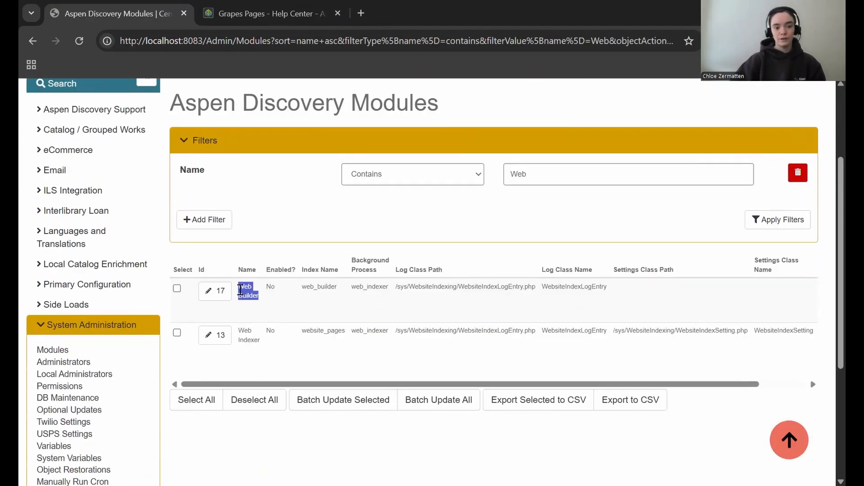
{"action": "left_click", "coordinate": [214, 296]}
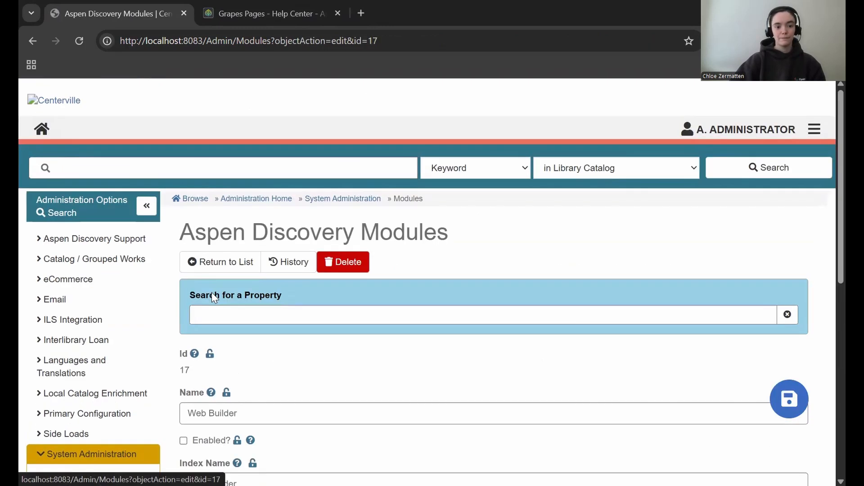
{"action": "scroll", "coordinate": [200, 360], "scroll_direction": "down", "scroll_amount": 3}
{"action": "left_click", "coordinate": [183, 311]}
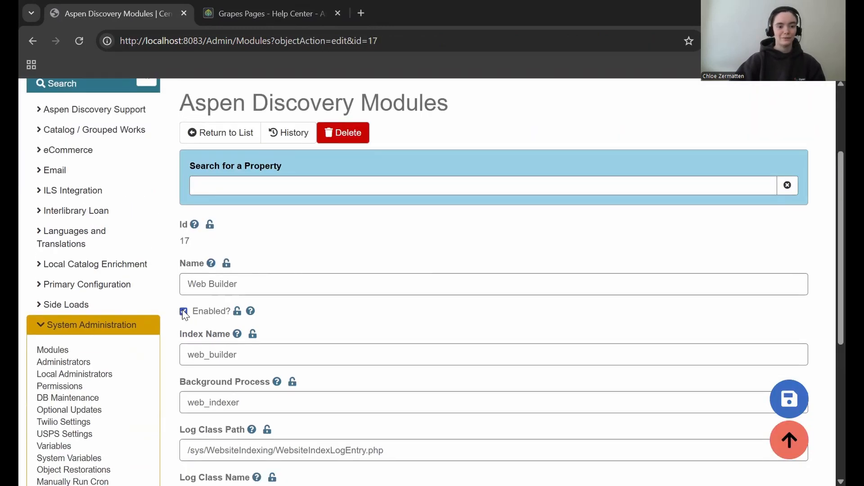
{"action": "left_click", "coordinate": [791, 399]}
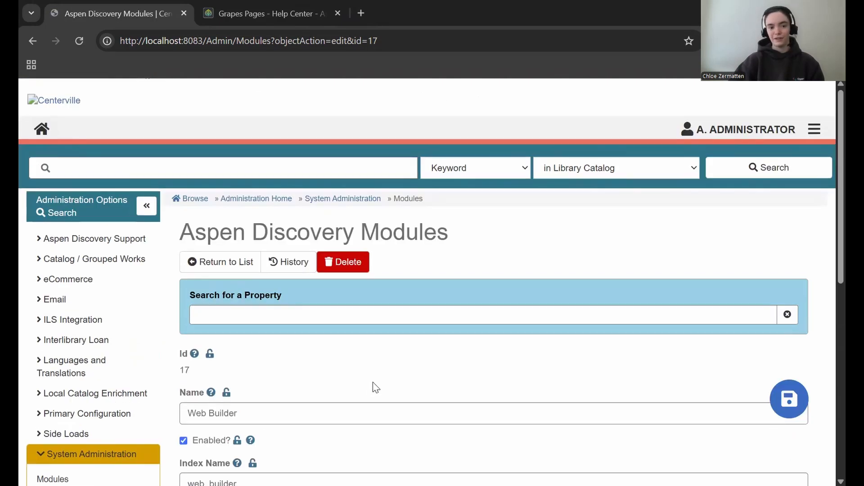
Return to the module list and examine the pages offered under Web Builder in the administration options
{"action": "scroll", "coordinate": [374, 388], "scroll_direction": "down", "scroll_amount": 3}
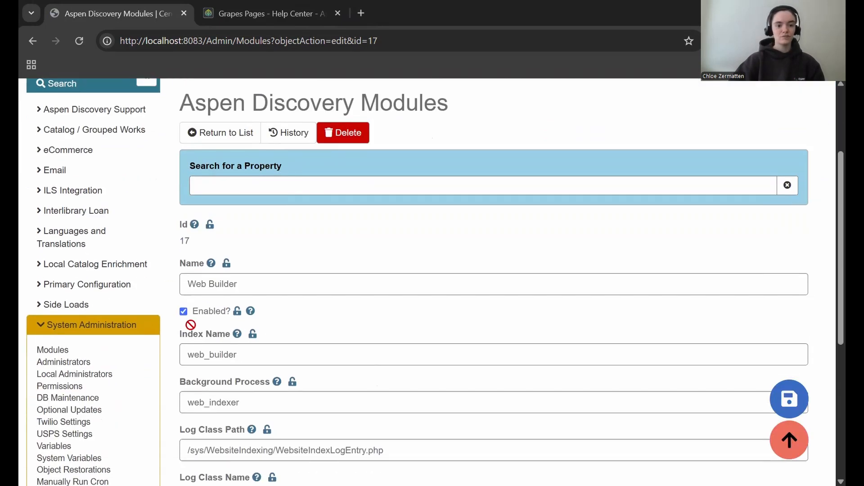
{"action": "left_click", "coordinate": [205, 137]}
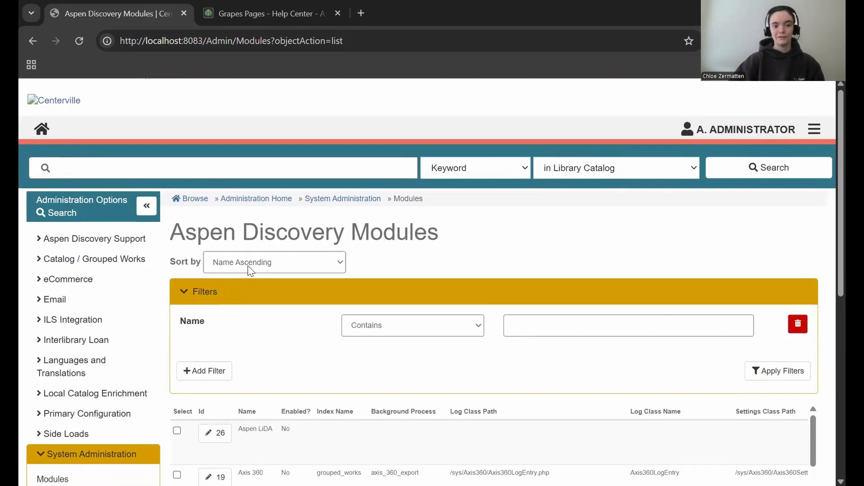
{"action": "scroll", "coordinate": [260, 275], "scroll_direction": "down", "scroll_amount": 3}
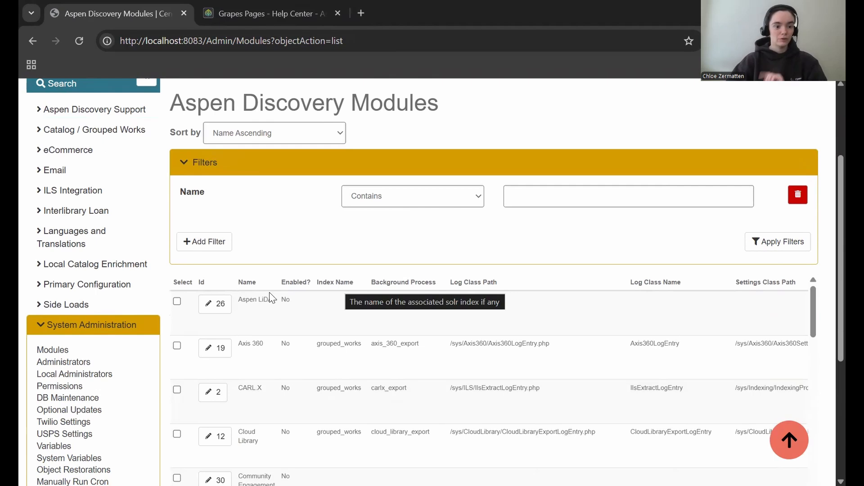
{"action": "left_click", "coordinate": [85, 329]}
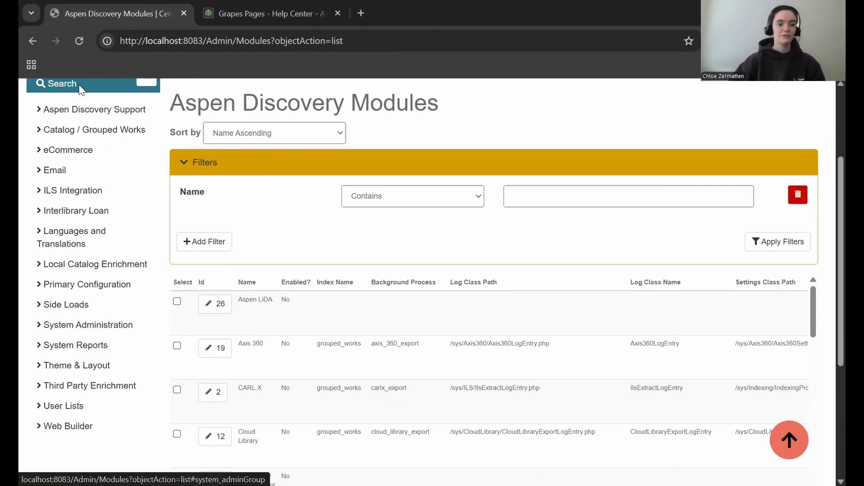
{"action": "scroll", "coordinate": [68, 116], "scroll_direction": "up", "scroll_amount": 2}
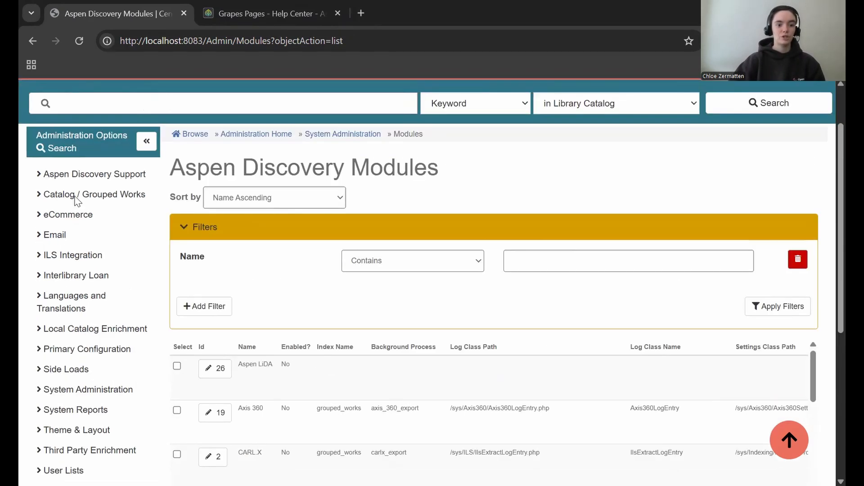
{"action": "scroll", "coordinate": [73, 155], "scroll_direction": "down", "scroll_amount": 5}
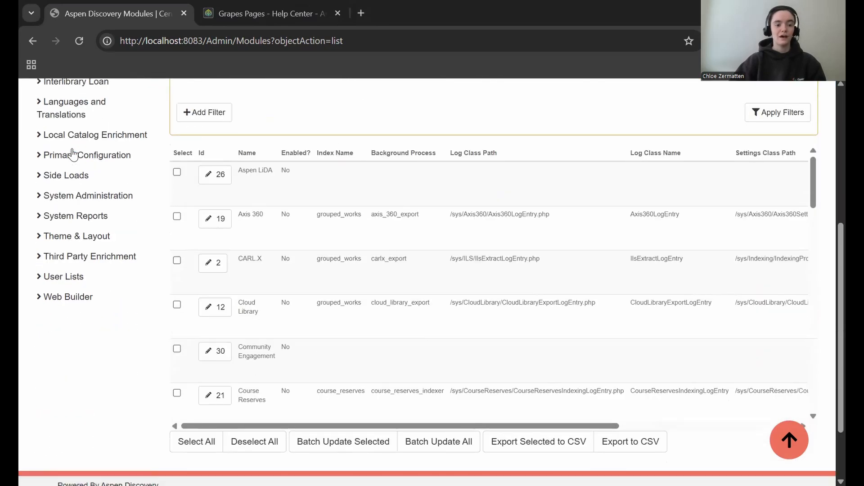
{"action": "left_click", "coordinate": [50, 299]}
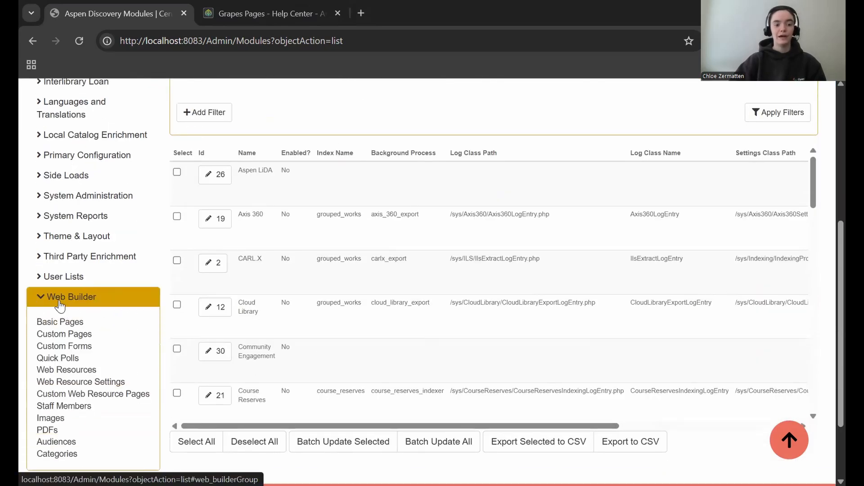
{"action": "scroll", "coordinate": [91, 331], "scroll_direction": "down", "scroll_amount": 2}
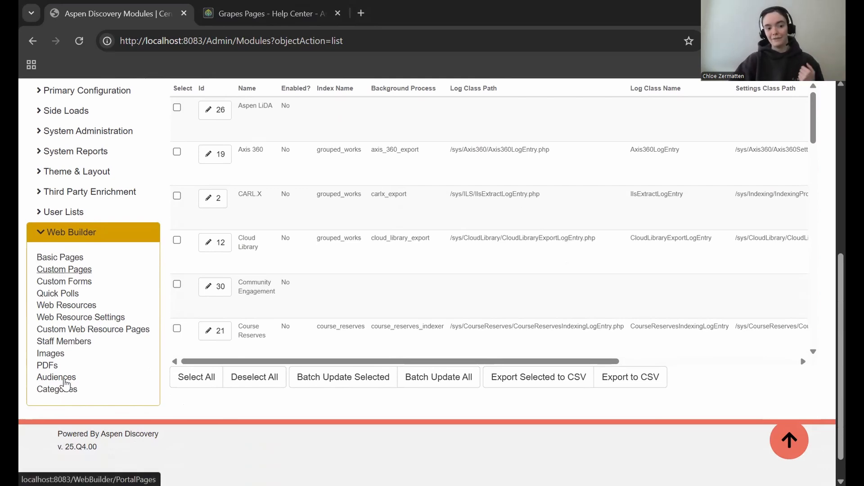
{"action": "left_click", "coordinate": [85, 234]}
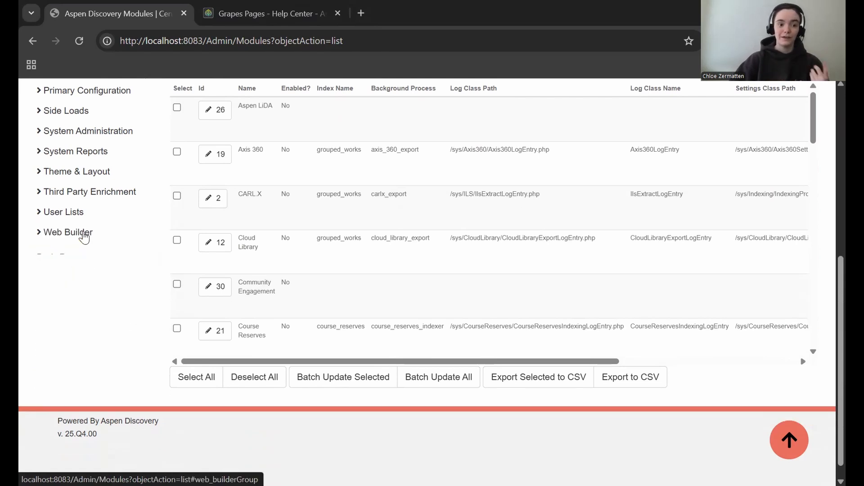
Open the System Variables under System Administration and edit the existing record
{"action": "scroll", "coordinate": [81, 242], "scroll_direction": "up", "scroll_amount": 2}
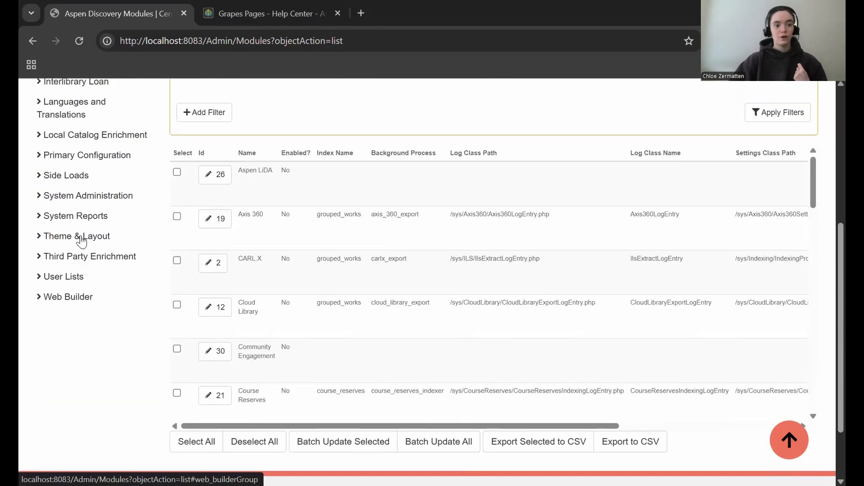
{"action": "left_click", "coordinate": [74, 196]}
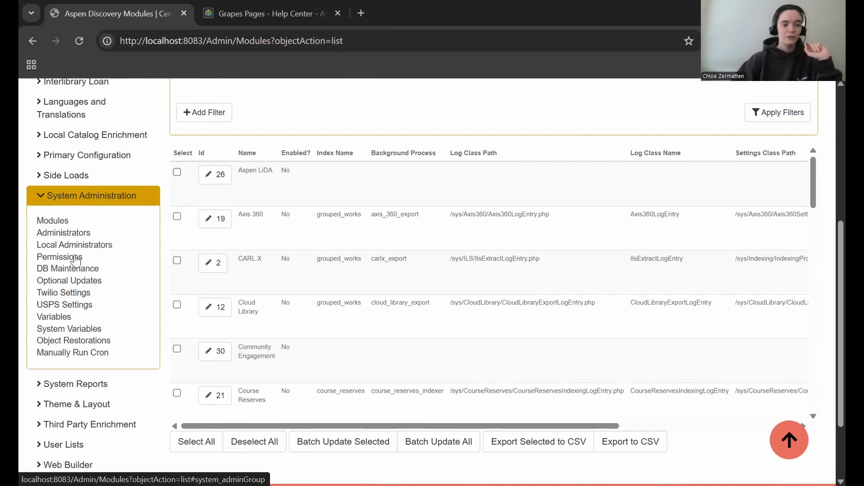
{"action": "left_click", "coordinate": [56, 331]}
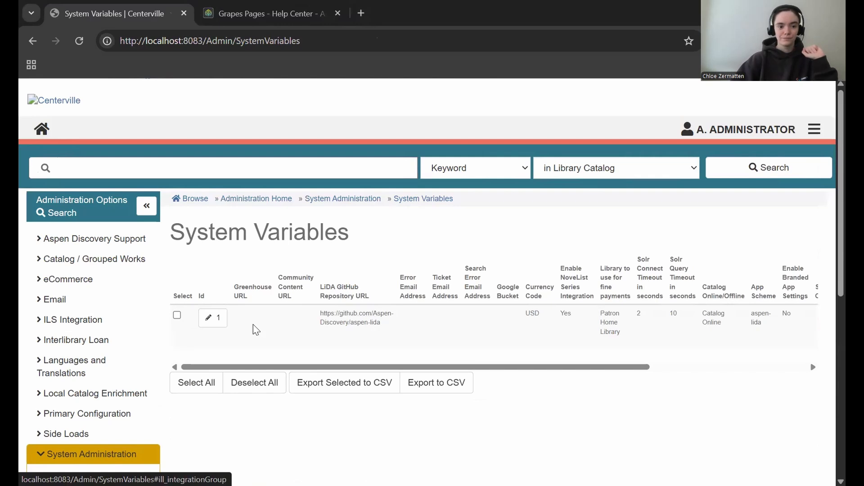
{"action": "left_click", "coordinate": [214, 318]}
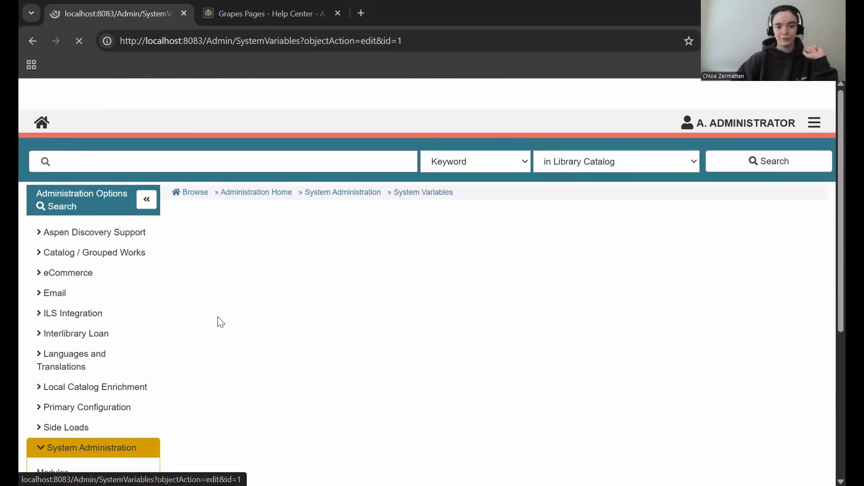
{"action": "scroll", "coordinate": [279, 355], "scroll_direction": "down", "scroll_amount": 3}
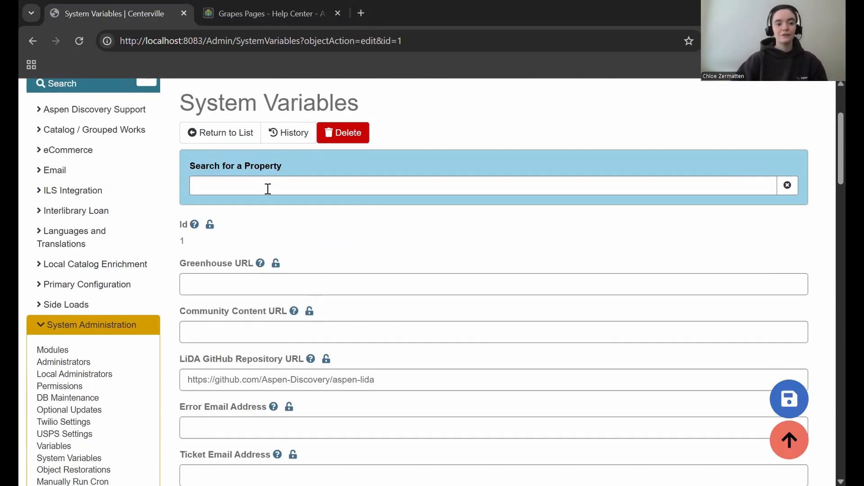
Search the properties for "Grap", turn on Enable Grapes Editor in the Web Builder settings, and save
{"action": "left_click", "coordinate": [275, 185]}
{"action": "type", "text": "Grap"}
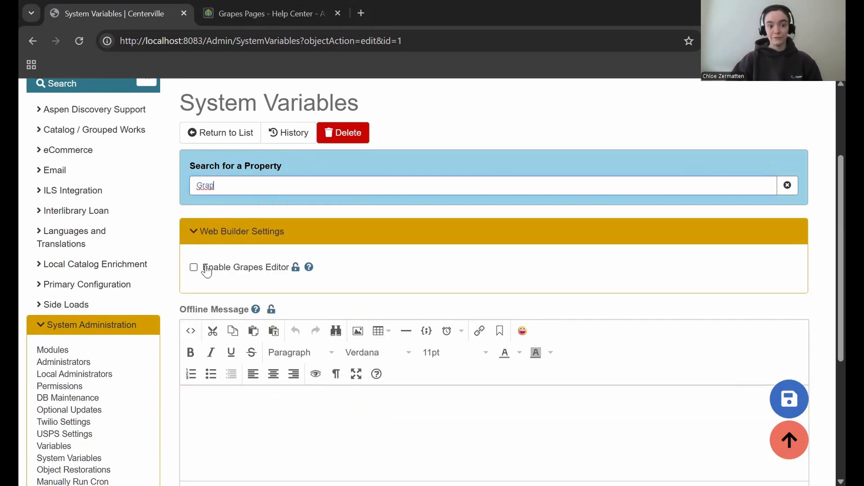
{"action": "mouse_move", "coordinate": [310, 268]}
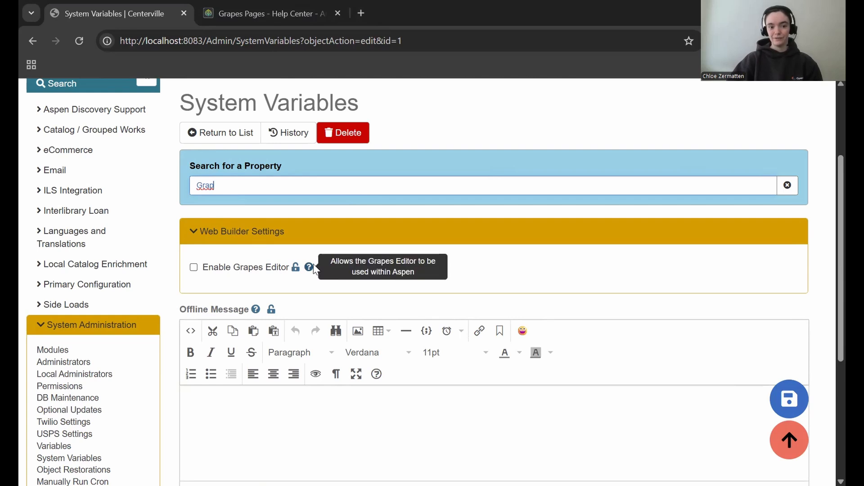
{"action": "left_click", "coordinate": [194, 267]}
{"action": "left_click", "coordinate": [789, 399]}
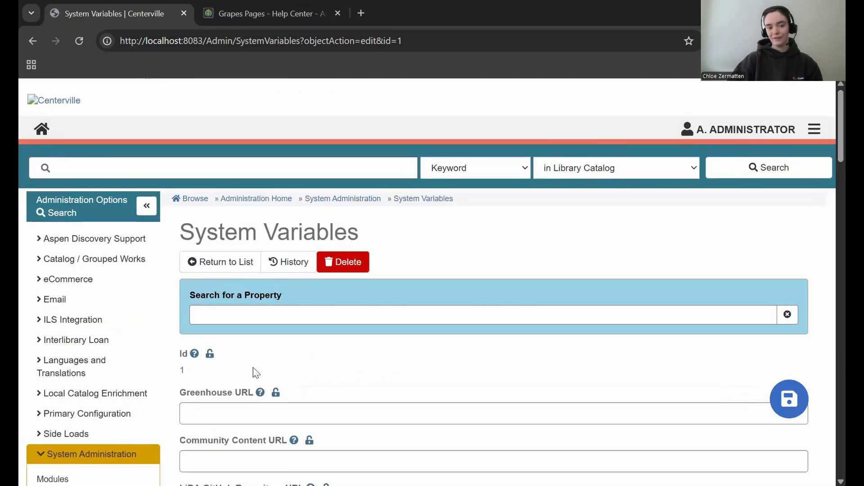
Search the administration settings for "Gra" and check the Grapes entries listed under Web Builder
{"action": "left_click", "coordinate": [92, 454]}
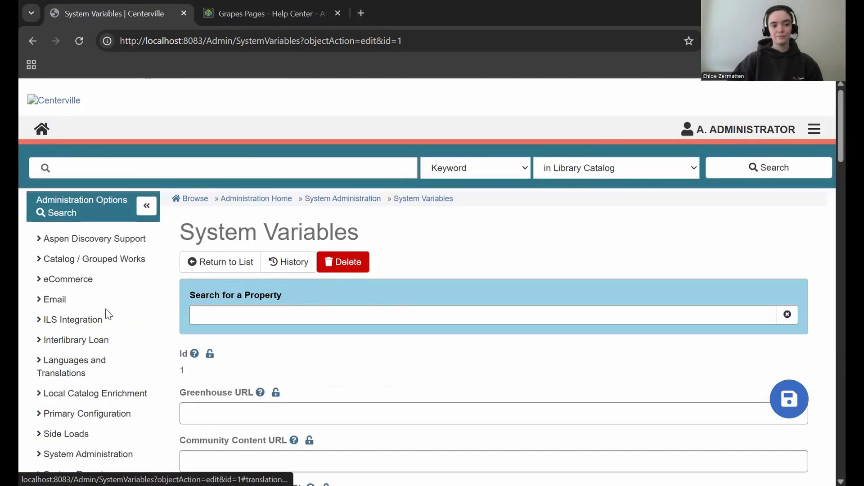
{"action": "left_click", "coordinate": [56, 215]}
{"action": "type", "text": "Gra"}
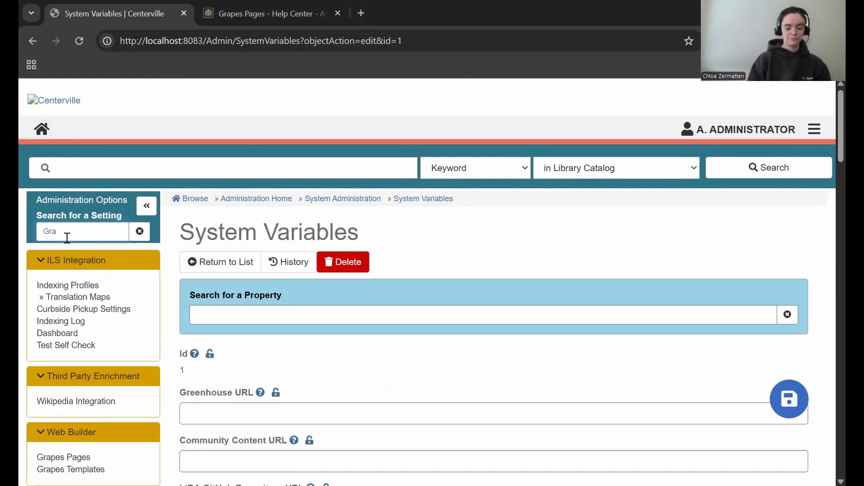
{"action": "scroll", "coordinate": [68, 239], "scroll_direction": "down", "scroll_amount": 4}
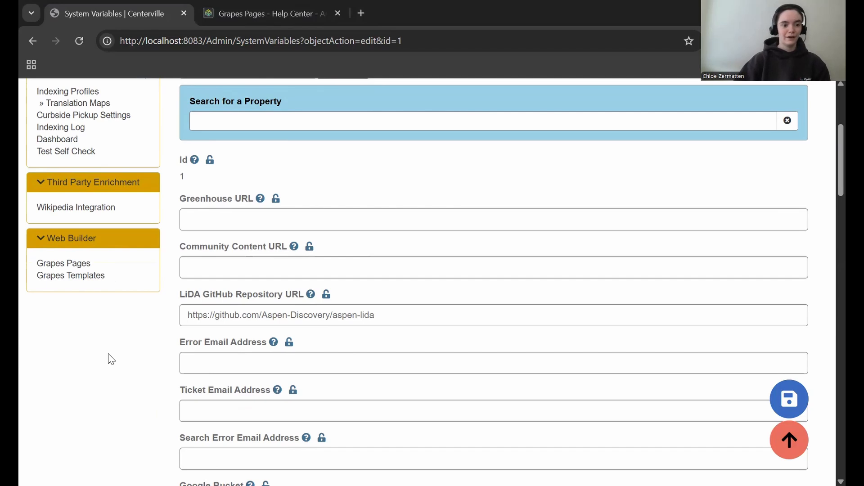
{"action": "scroll", "coordinate": [120, 367], "scroll_direction": "up", "scroll_amount": 4}
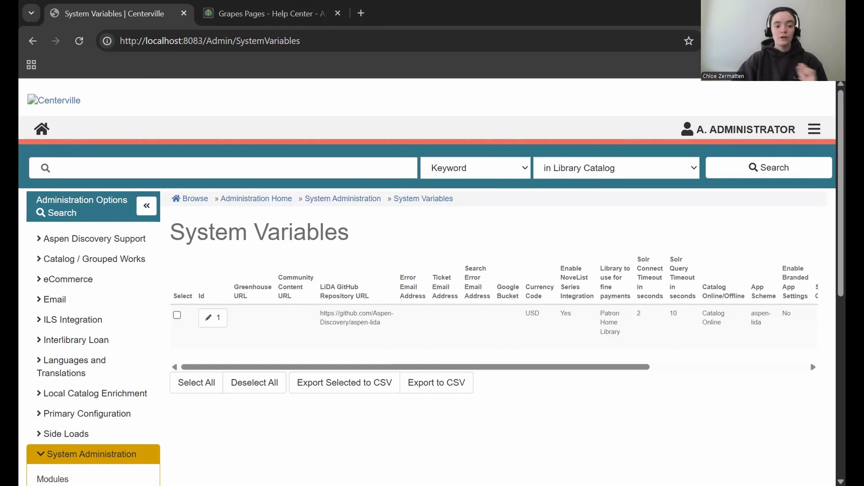
Search the administration settings for "permission" and open the Permissions page under System Administration
{"action": "left_click", "coordinate": [68, 214]}
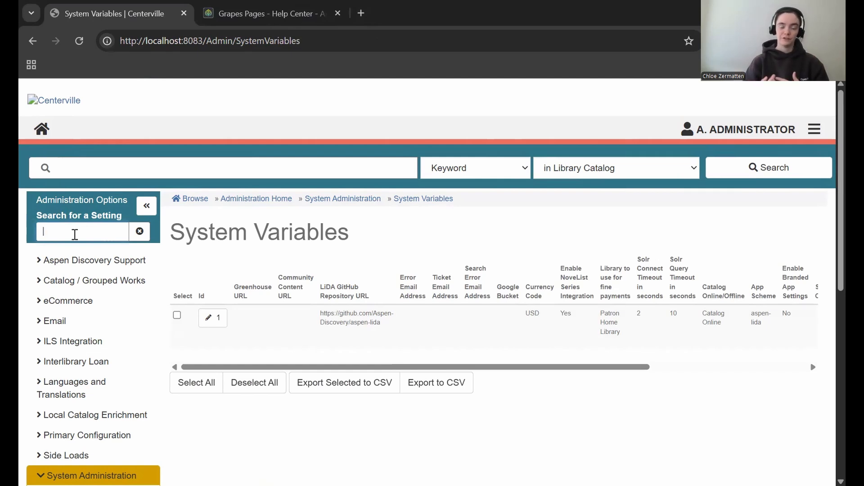
{"action": "type", "text": "permission"}
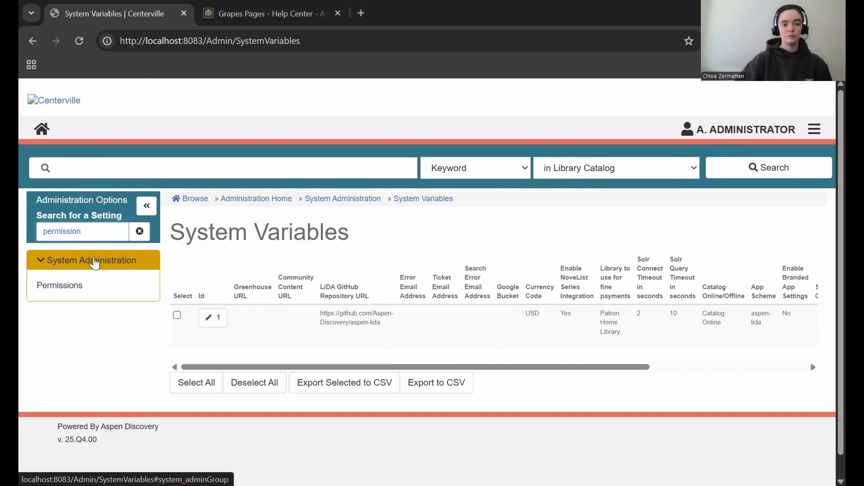
{"action": "left_click", "coordinate": [54, 292]}
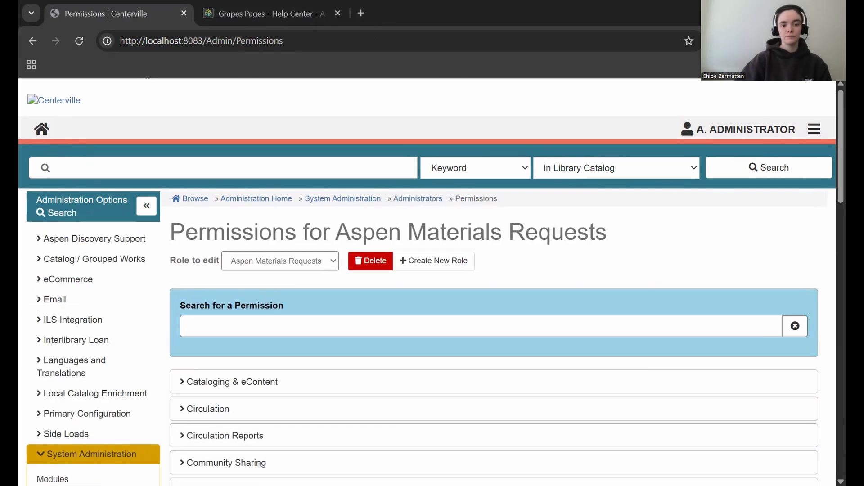
Choose opacAdmin as the role to edit and search its permissions for "Grape"
{"action": "left_click", "coordinate": [310, 270]}
{"action": "scroll", "coordinate": [291, 223], "scroll_direction": "down", "scroll_amount": 1}
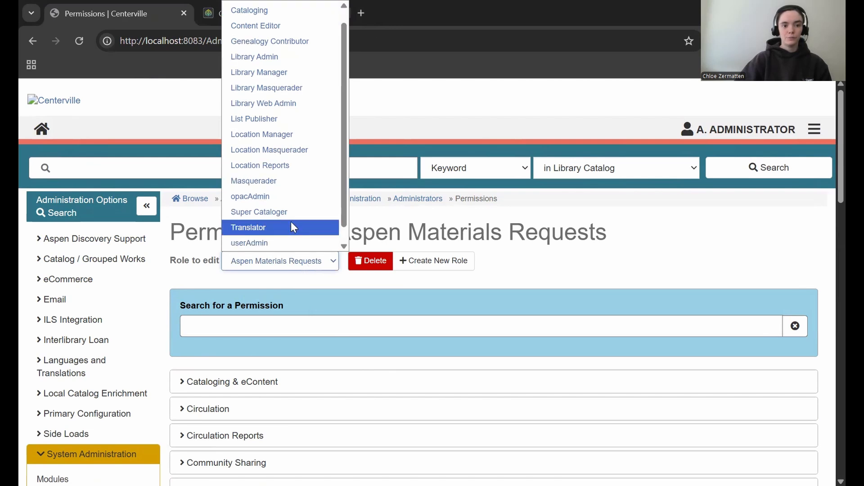
{"action": "left_click", "coordinate": [285, 197]}
{"action": "left_click", "coordinate": [314, 337]}
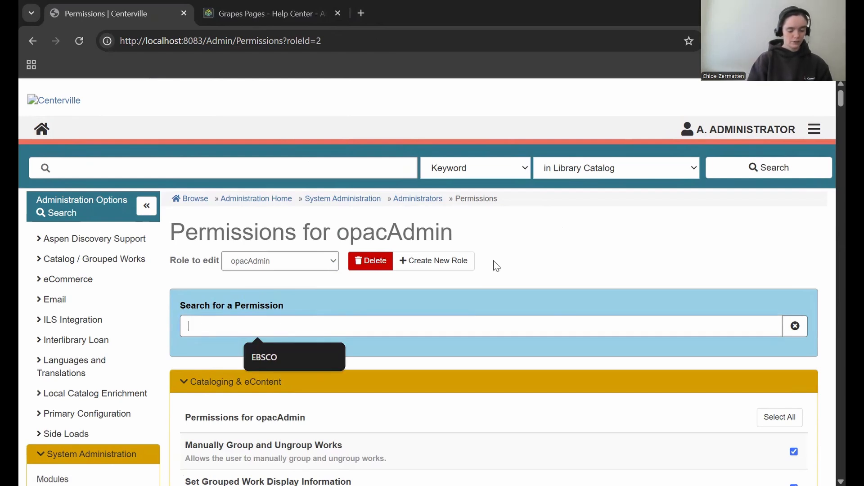
{"action": "type", "text": "Grape"}
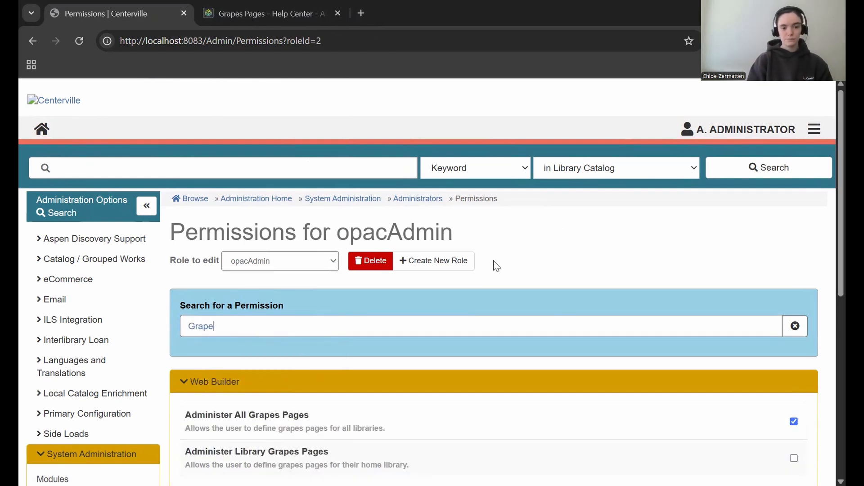
Compare the descriptions of the Administer All Grapes Pages and Administer Library Grapes Pages permissions
{"action": "scroll", "coordinate": [528, 245], "scroll_direction": "down", "scroll_amount": 4}
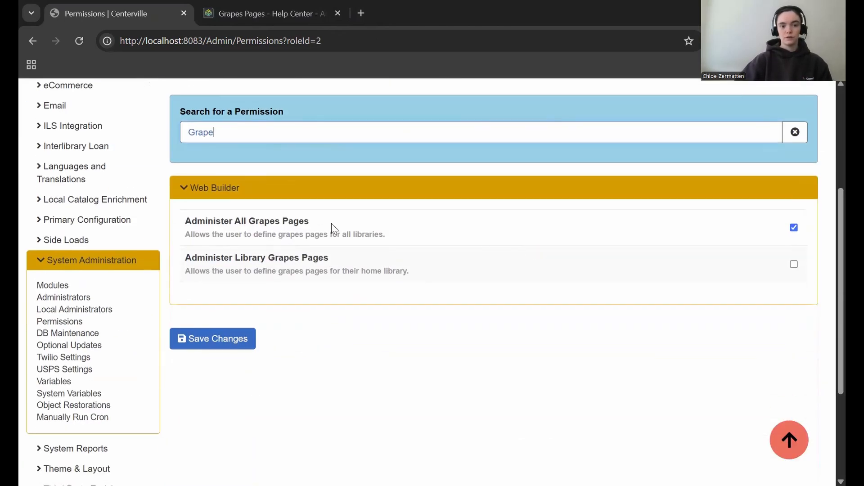
{"action": "scroll", "coordinate": [199, 268], "scroll_direction": "up", "scroll_amount": 1}
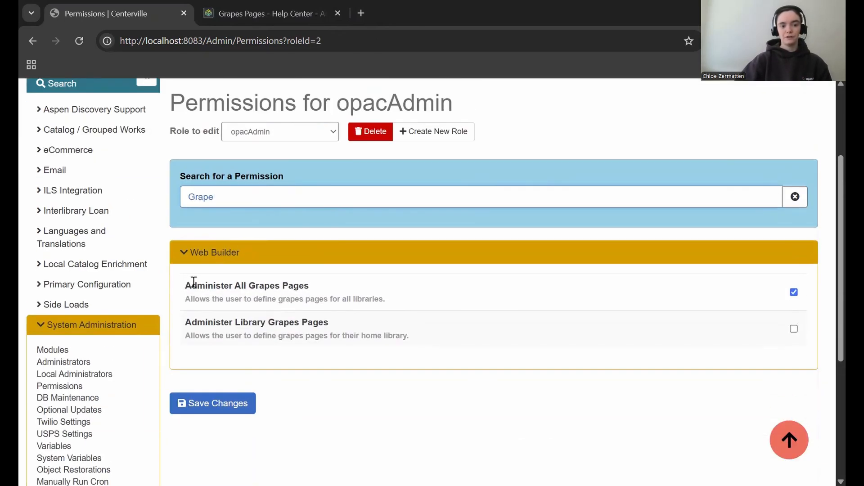
{"action": "left_click_drag", "start_coordinate": [186, 286], "coordinate": [322, 289]}
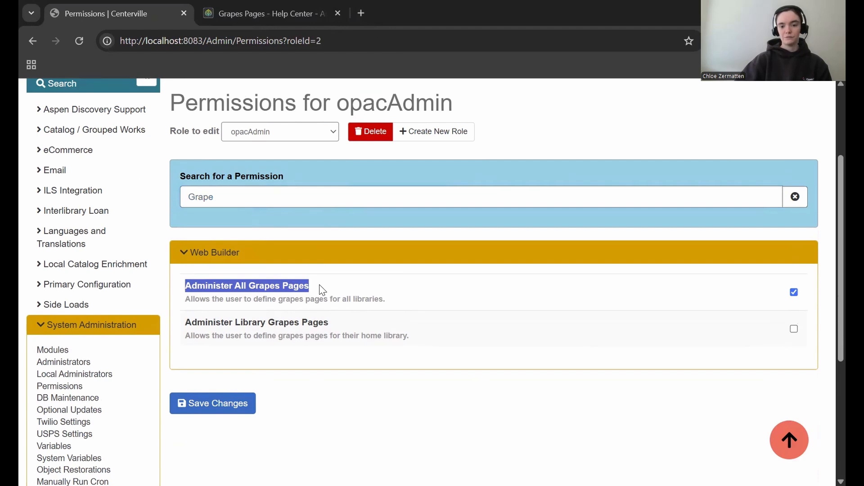
{"action": "left_click", "coordinate": [322, 289]}
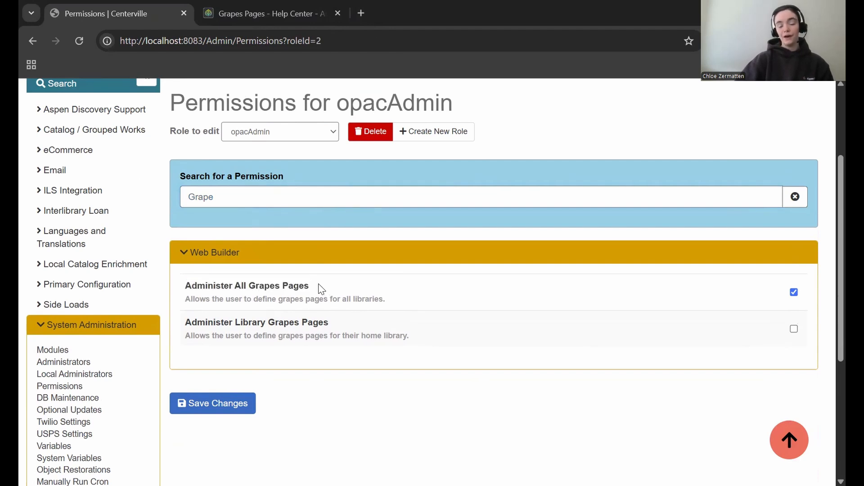
{"action": "left_click_drag", "start_coordinate": [188, 322], "coordinate": [341, 330]}
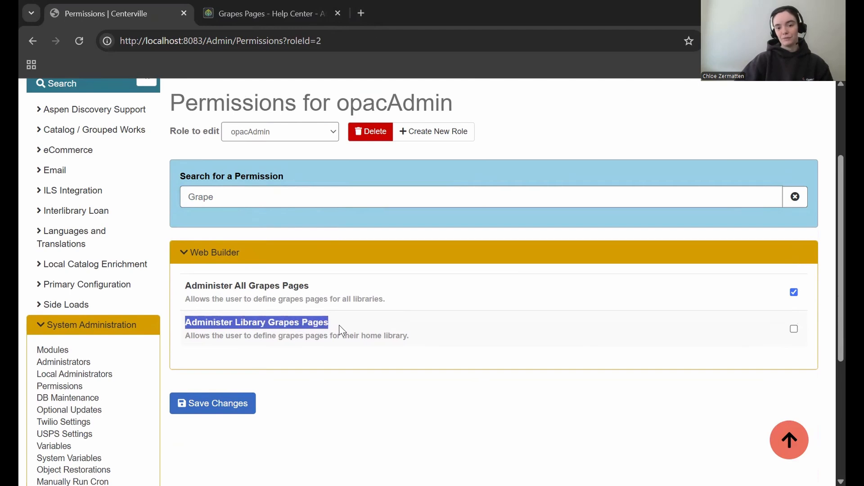
{"action": "left_click", "coordinate": [340, 330]}
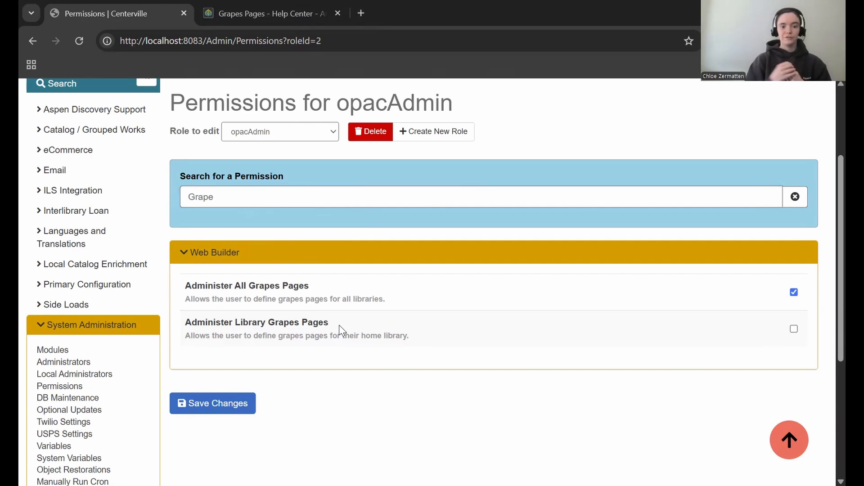
{"action": "left_click_drag", "start_coordinate": [388, 301], "coordinate": [304, 301]}
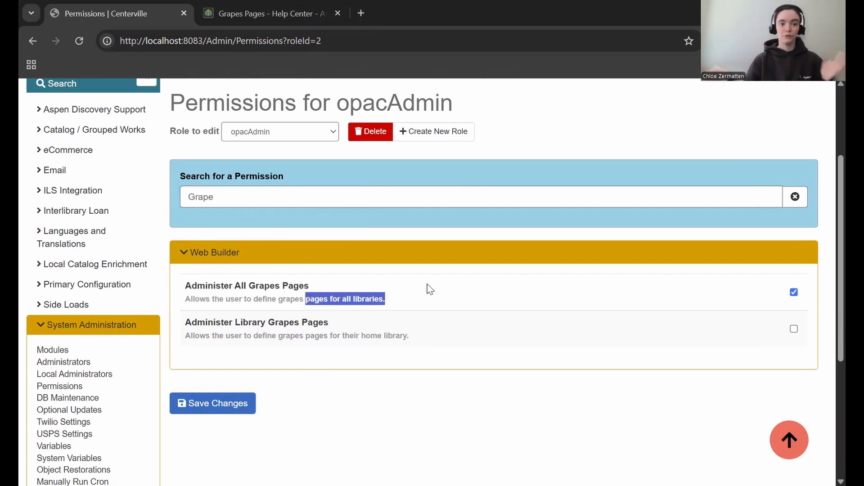
{"action": "left_click_drag", "start_coordinate": [431, 335], "coordinate": [322, 336]}
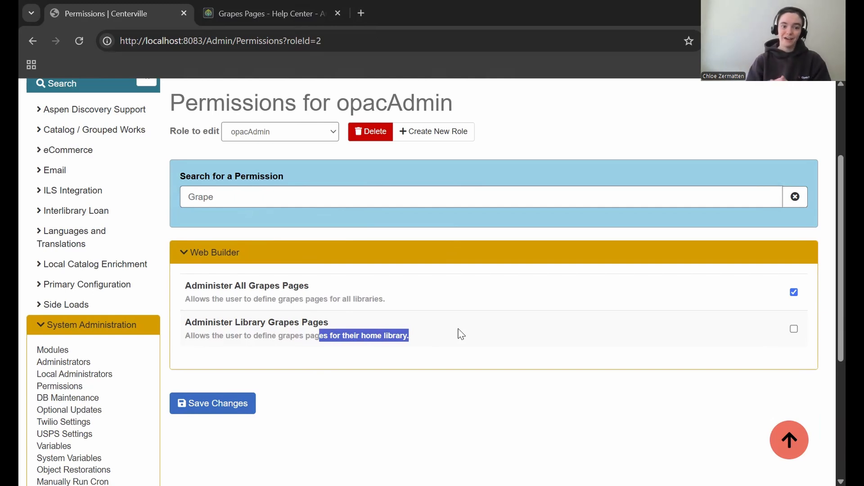
{"action": "left_click_drag", "start_coordinate": [423, 301], "coordinate": [310, 297]}
{"action": "left_click_drag", "start_coordinate": [454, 336], "coordinate": [328, 338]}
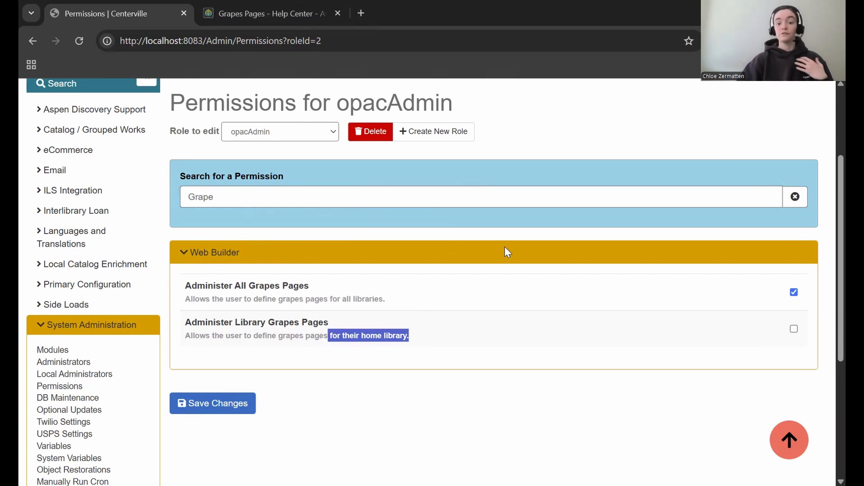
Remove Administer All Grapes Pages from the opacAdmin role and grant Administer Library Grapes Pages instead
{"action": "left_click", "coordinate": [793, 293]}
{"action": "left_click_drag", "start_coordinate": [346, 285], "coordinate": [166, 292]}
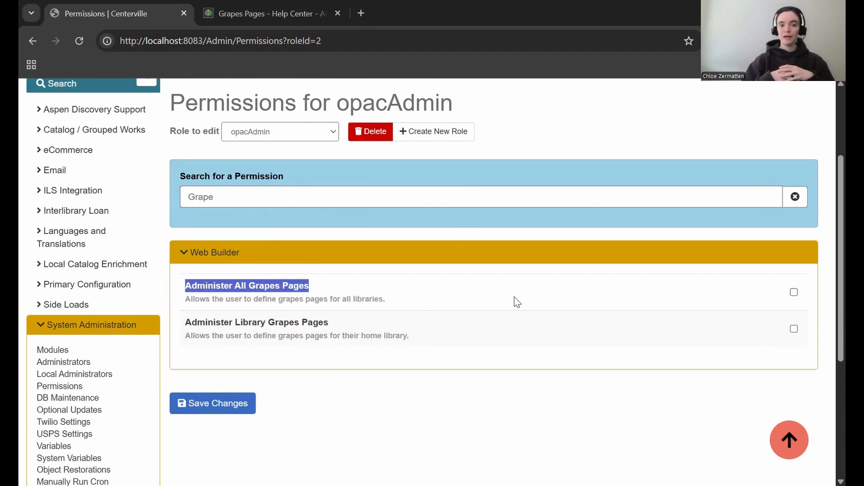
{"action": "left_click", "coordinate": [793, 330]}
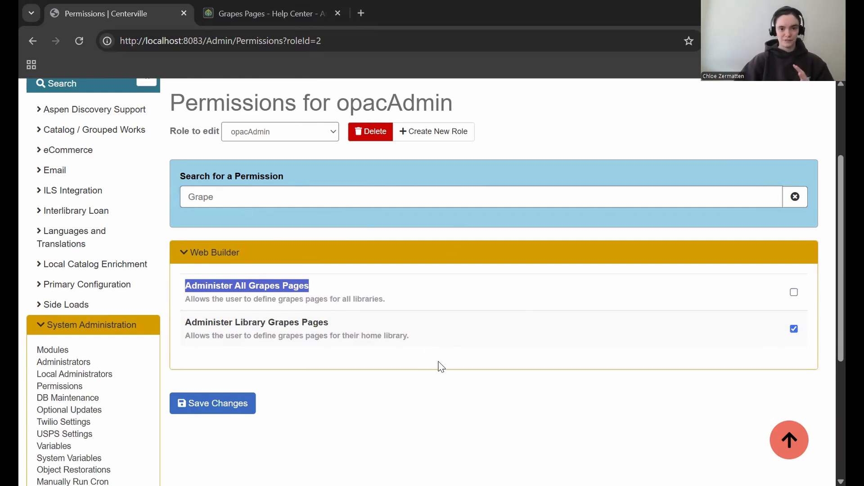
Grant Administer All Grapes Pages to opacAdmin, clear Administer Library Grapes Pages, and save the role's permissions
{"action": "left_click", "coordinate": [794, 293]}
{"action": "left_click", "coordinate": [794, 329]}
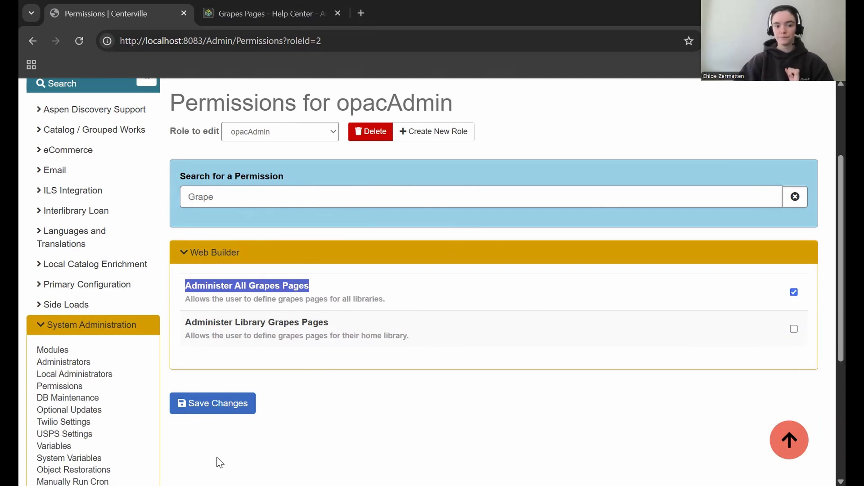
{"action": "left_click", "coordinate": [209, 413]}
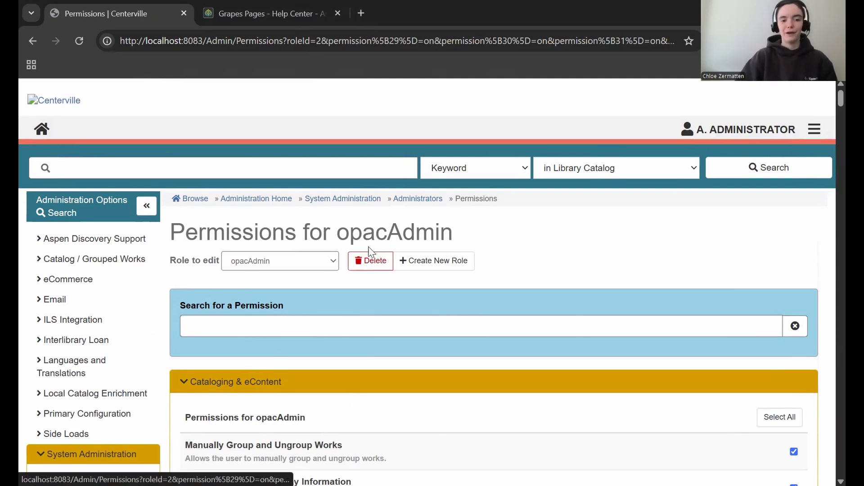
Expand the Web Builder section of the administration options and open Grapes Templates
{"action": "left_click", "coordinate": [95, 454]}
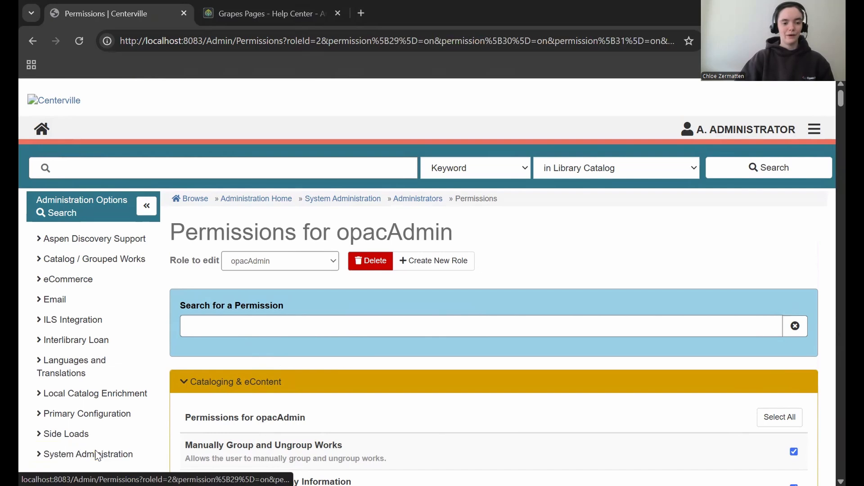
{"action": "scroll", "coordinate": [97, 383], "scroll_direction": "down", "scroll_amount": 3}
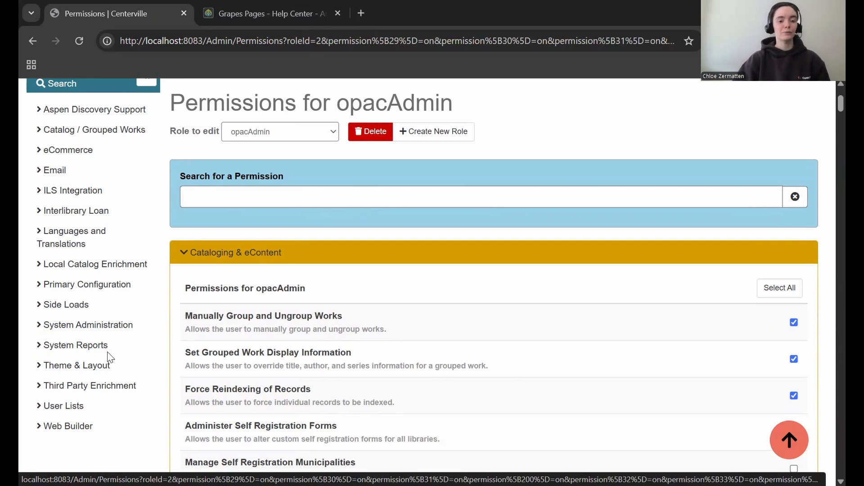
{"action": "scroll", "coordinate": [108, 359], "scroll_direction": "down", "scroll_amount": 2}
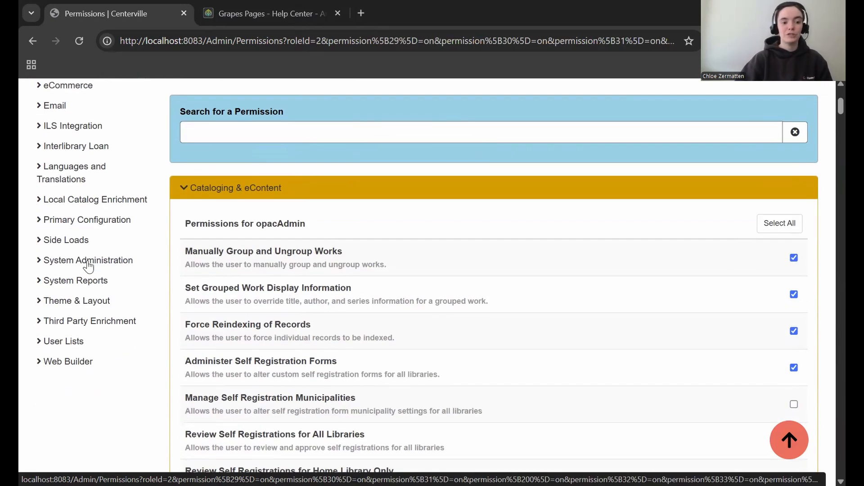
{"action": "left_click", "coordinate": [70, 363]}
{"action": "scroll", "coordinate": [72, 367], "scroll_direction": "down", "scroll_amount": 5}
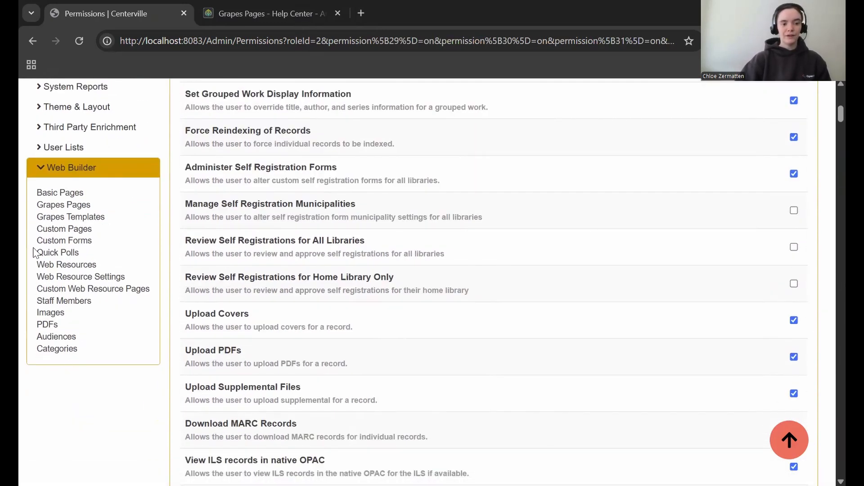
{"action": "mouse_move", "coordinate": [35, 192]}
{"action": "left_mouse_down"}
{"action": "mouse_move", "coordinate": [116, 193]}
{"action": "mouse_move", "coordinate": [29, 207]}
{"action": "mouse_move", "coordinate": [36, 205]}
{"action": "left_mouse_up"}
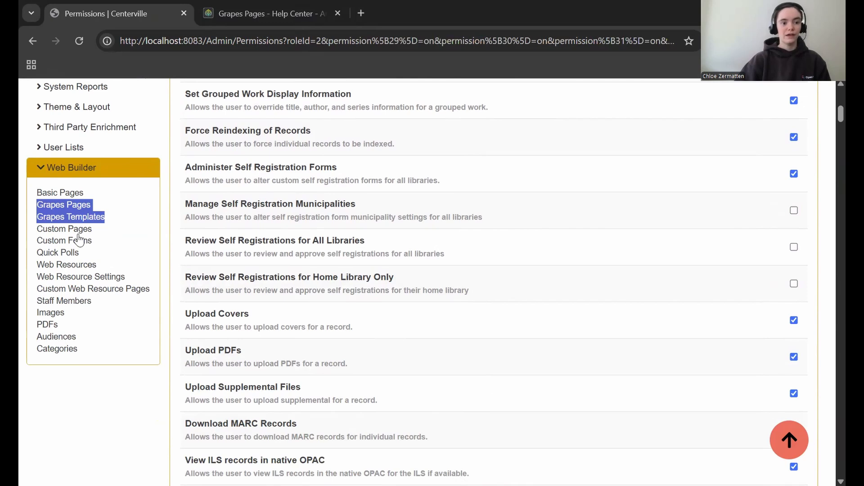
{"action": "left_click", "coordinate": [99, 423]}
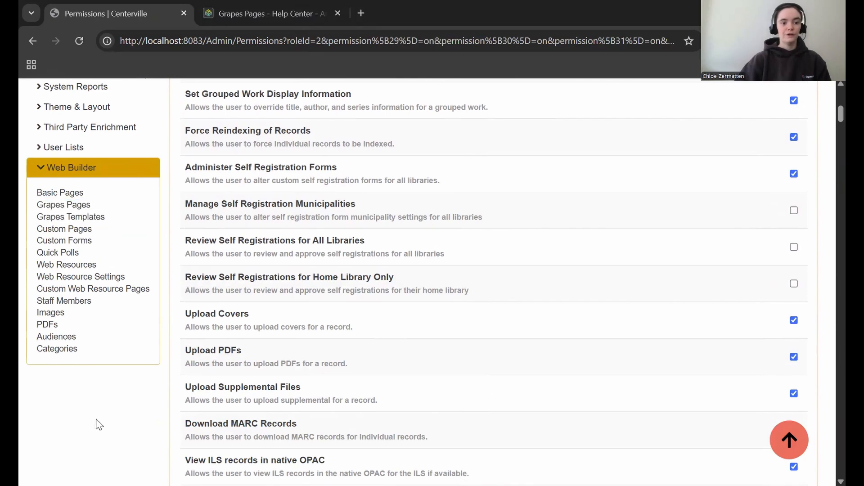
{"action": "left_click", "coordinate": [88, 220]}
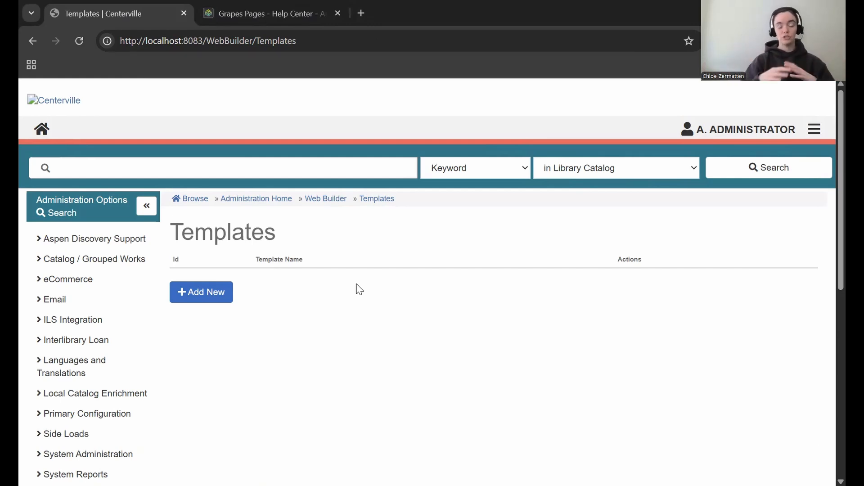
Add a new template named "test" and save it with a return to the template list
{"action": "left_click", "coordinate": [212, 293]}
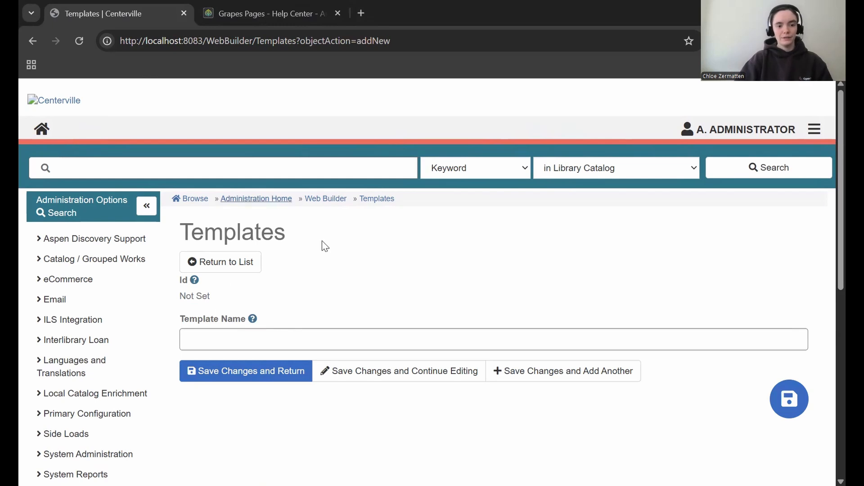
{"action": "scroll", "coordinate": [342, 282], "scroll_direction": "down", "scroll_amount": 1}
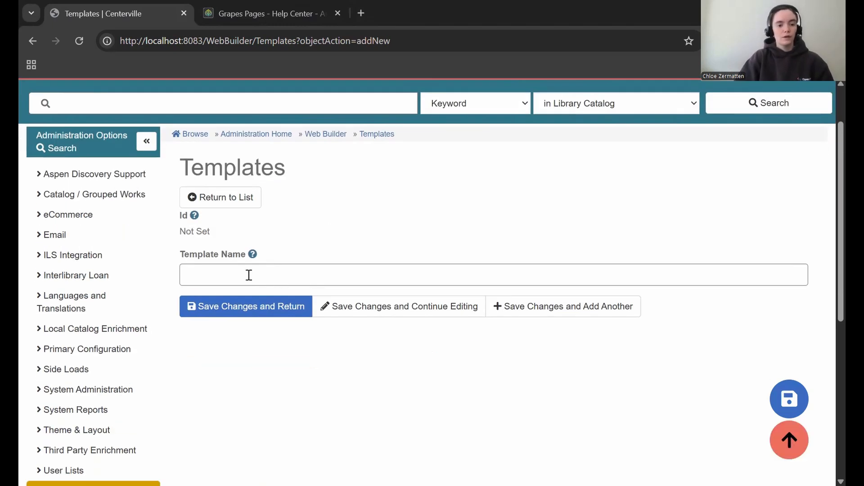
{"action": "left_click", "coordinate": [249, 275]}
{"action": "left_click", "coordinate": [280, 301]}
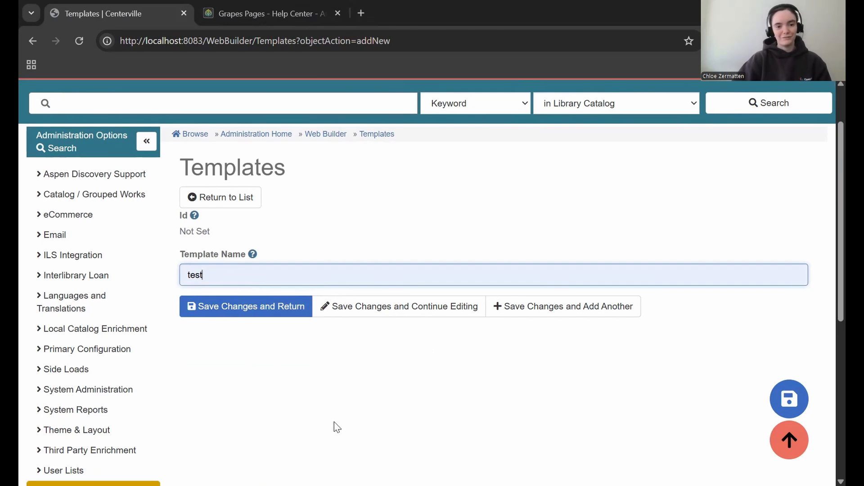
{"action": "left_click", "coordinate": [248, 312]}
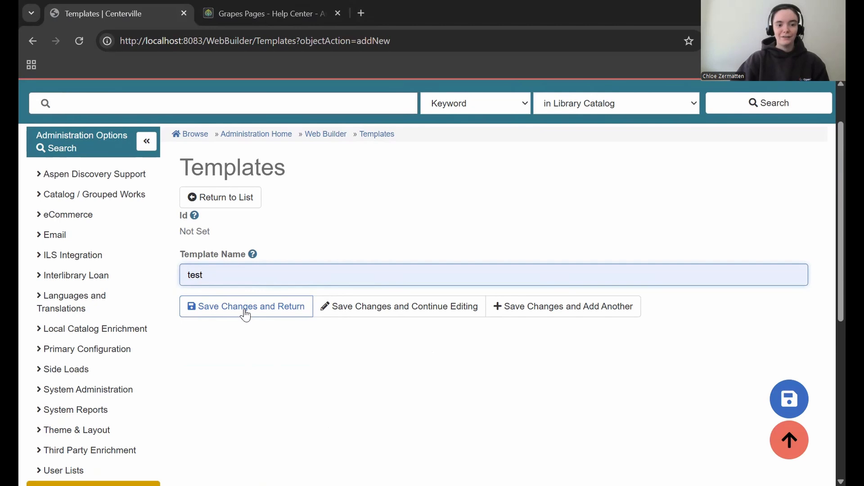
{"action": "left_click", "coordinate": [245, 314]}
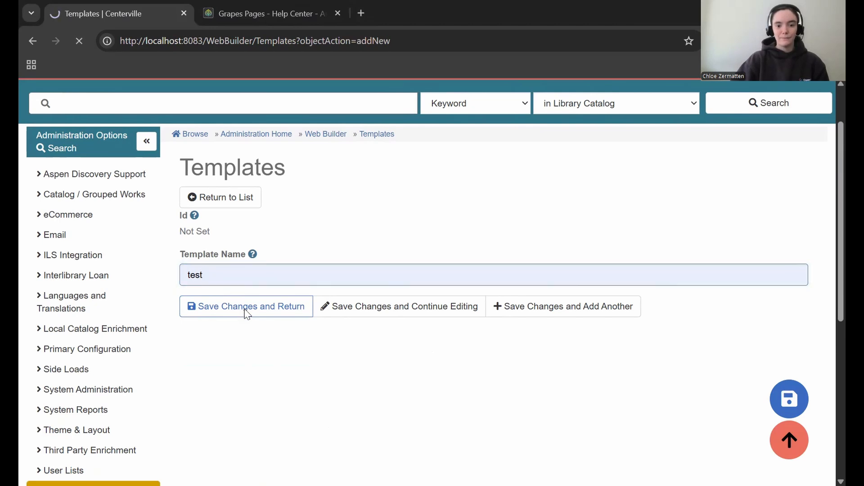
Check the template list for the test template, open Grapes Pages and start adding a new page
{"action": "scroll", "coordinate": [455, 450], "scroll_direction": "down", "scroll_amount": 1}
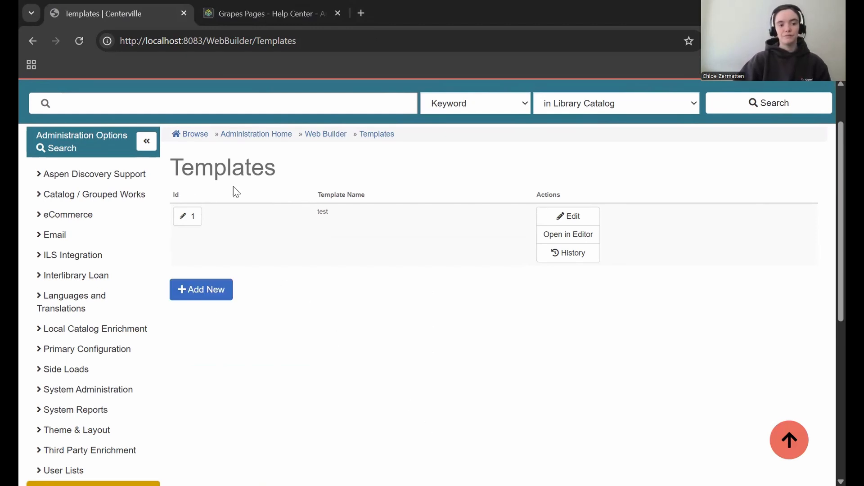
{"action": "left_click_drag", "start_coordinate": [345, 217], "coordinate": [304, 212]}
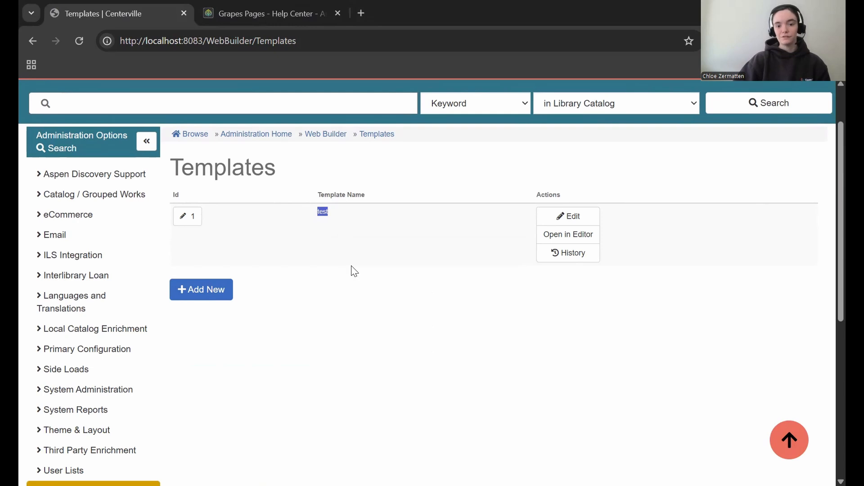
{"action": "left_click", "coordinate": [422, 297]}
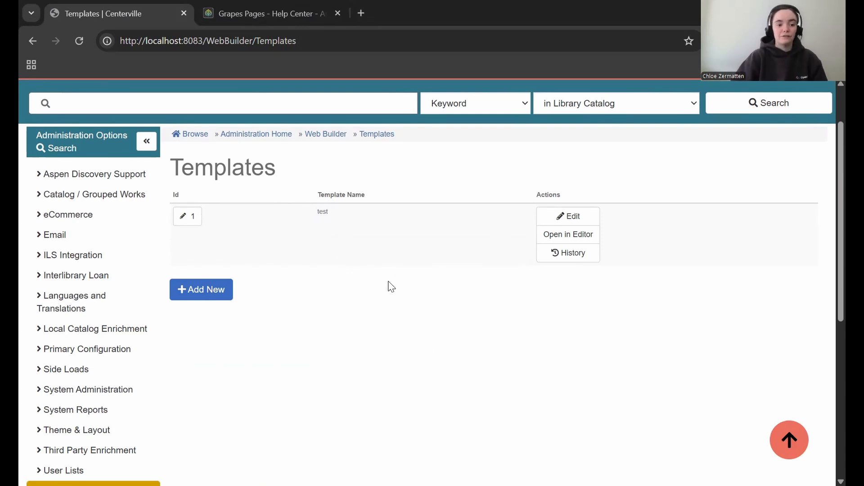
{"action": "scroll", "coordinate": [157, 360], "scroll_direction": "down", "scroll_amount": 3}
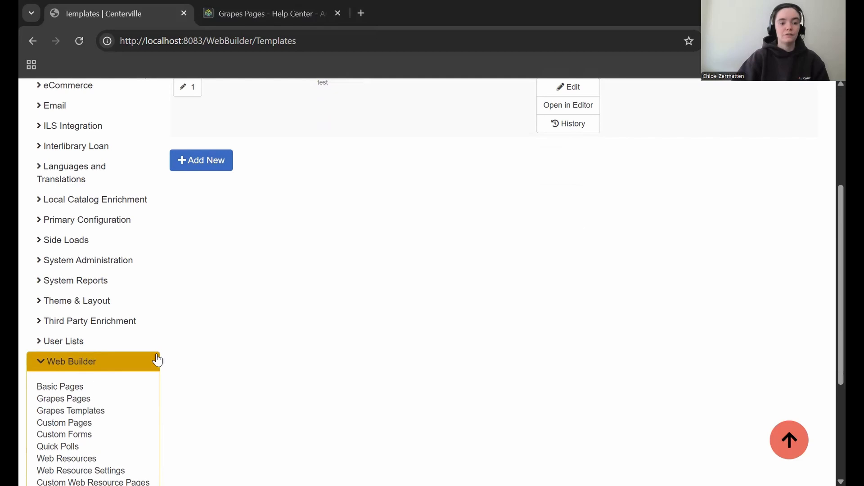
{"action": "left_click", "coordinate": [74, 400]}
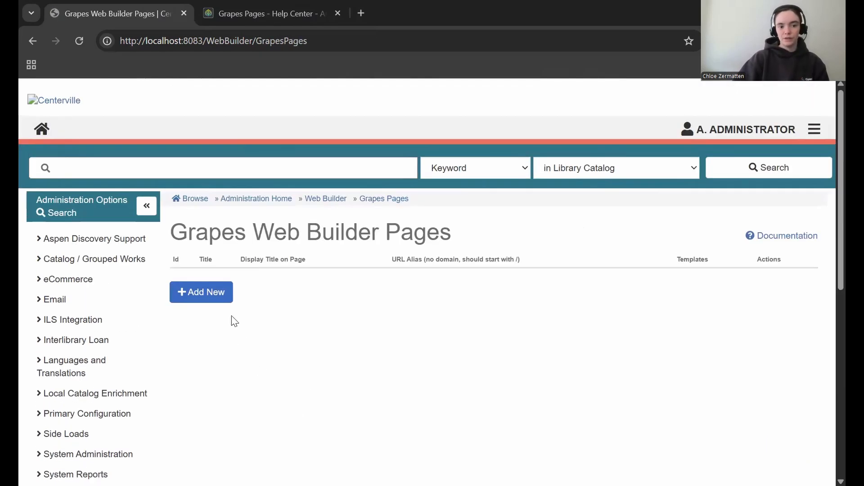
{"action": "left_click", "coordinate": [222, 294]}
Examine the choices offered by the required Templates field in the new Grapes page form
{"action": "scroll", "coordinate": [380, 452], "scroll_direction": "down", "scroll_amount": 6}
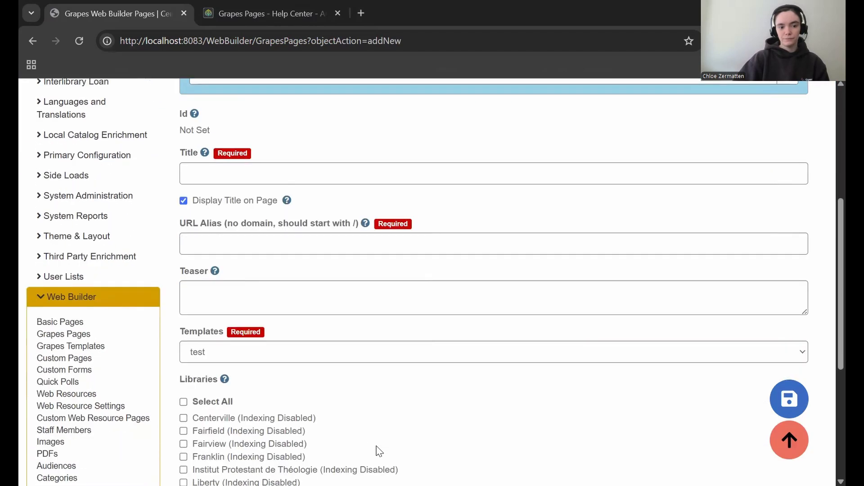
{"action": "left_click", "coordinate": [208, 353]}
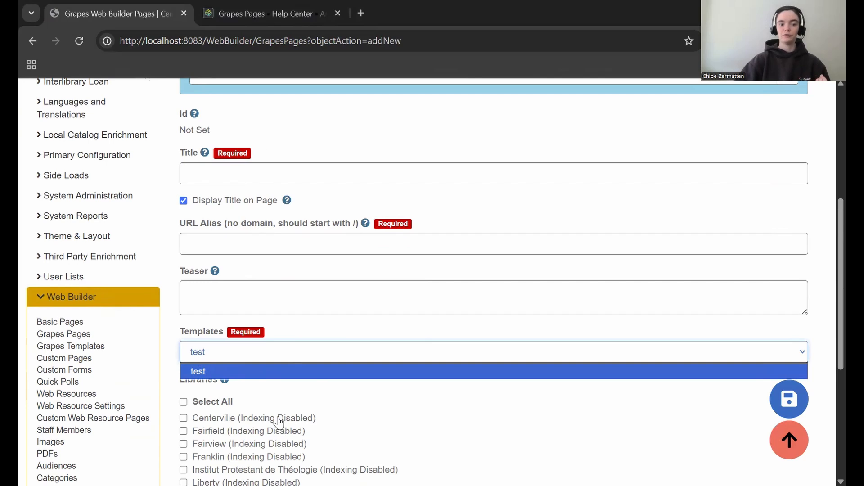
{"action": "left_click", "coordinate": [382, 409]}
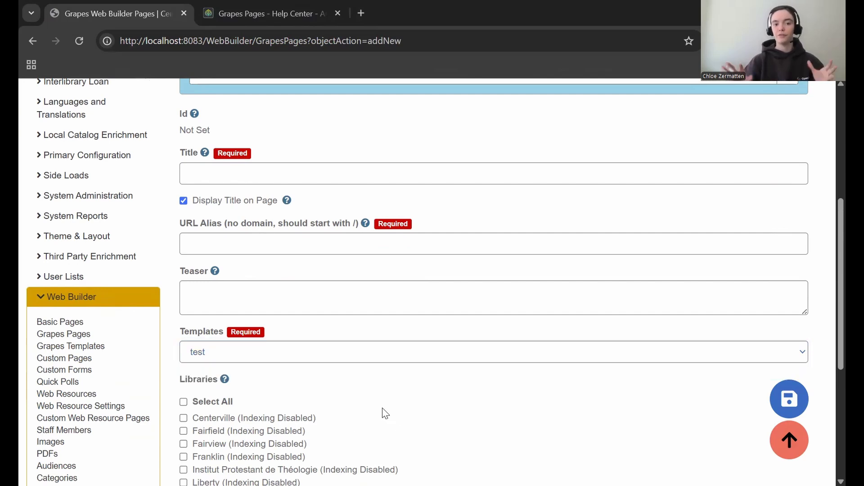
{"action": "left_click", "coordinate": [297, 352]}
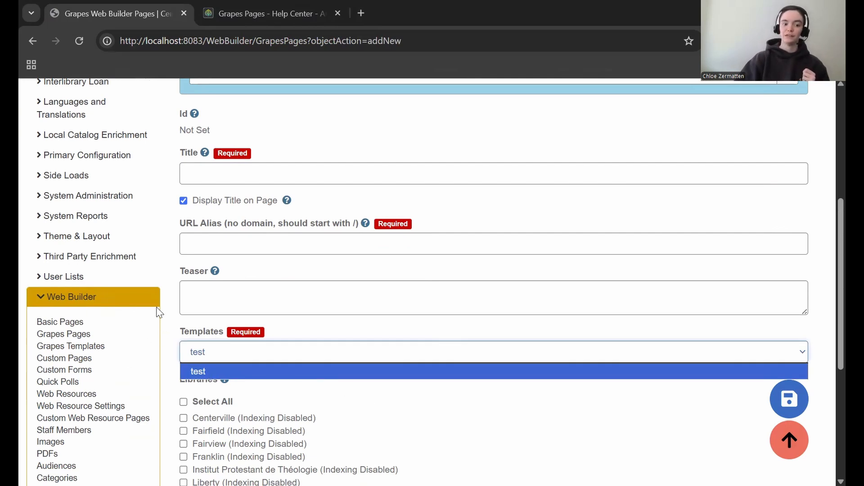
Return to Grapes Templates and open the test template in the editor
{"action": "left_click", "coordinate": [72, 354]}
{"action": "left_click", "coordinate": [72, 351]}
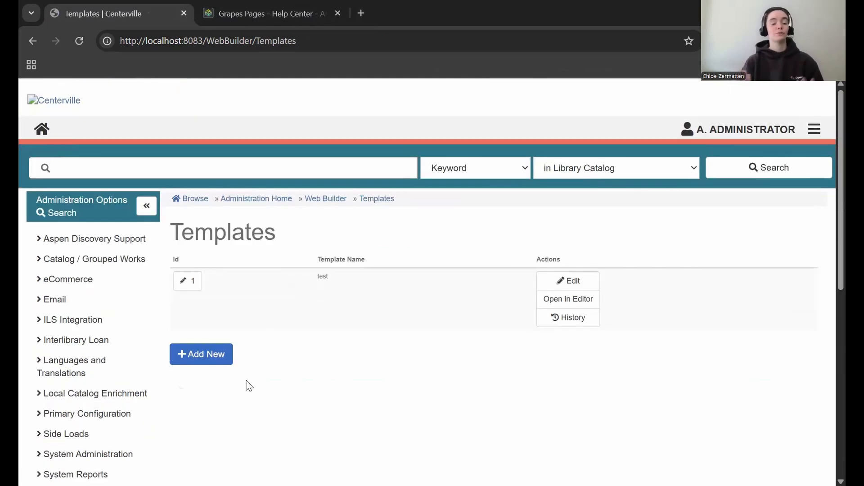
{"action": "left_click", "coordinate": [578, 299]}
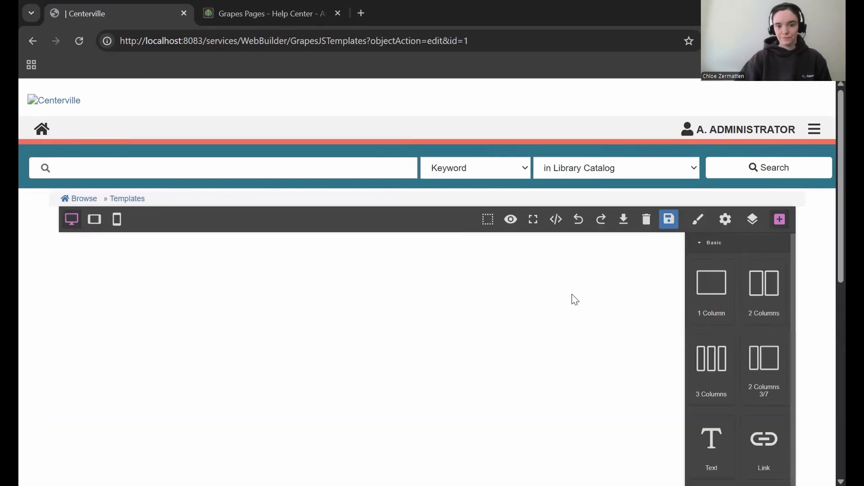
Examine the whole template editor, including its canvas, toolbar and available blocks
{"action": "scroll", "coordinate": [575, 299], "scroll_direction": "down", "scroll_amount": 2}
{"action": "key", "text": "ctrl+minus"}
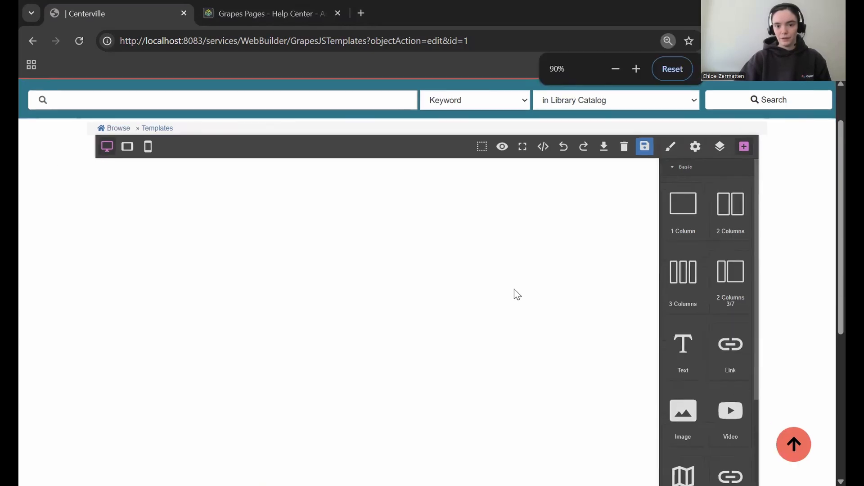
{"action": "key", "text": "ctrl+minus"}
{"action": "key", "text": "ctrl+minus"}
{"action": "key", "text": "ctrl+minus"}
{"action": "key", "text": "ctrl+minus"}
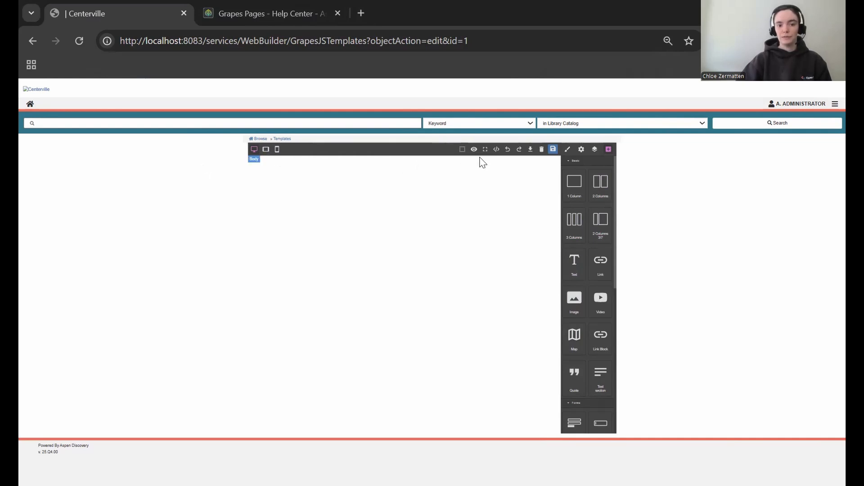
{"action": "key", "text": "ctrl+plus"}
{"action": "key", "text": "ctrl+plus"}
{"action": "key", "text": "ctrl+plus"}
{"action": "key", "text": "ctrl+plus"}
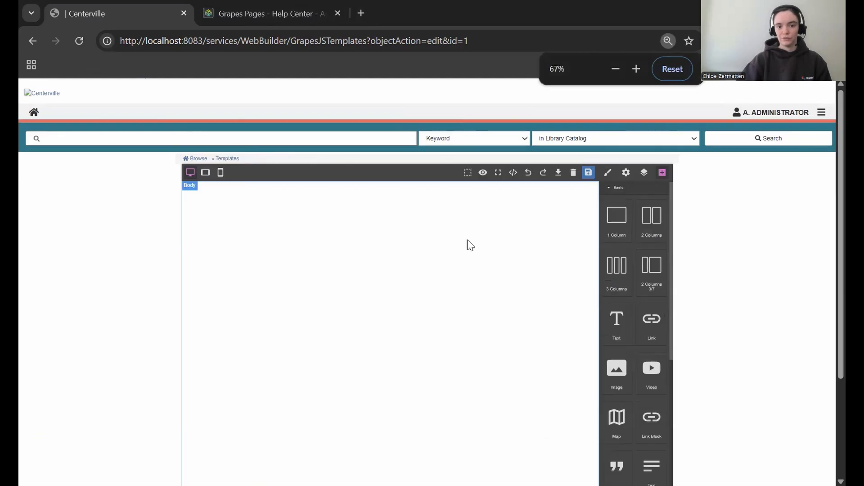
{"action": "key", "text": "ctrl+plus"}
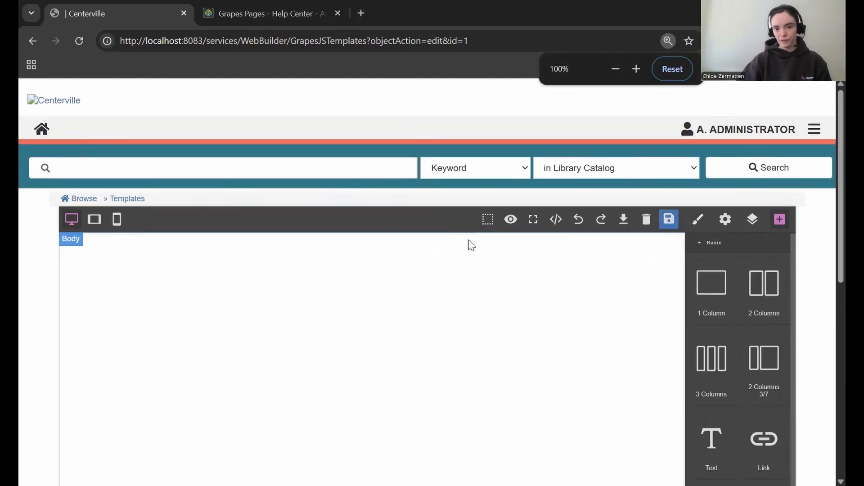
Add a 2 Columns block to the empty canvas and select its cells in turn to check the layout
{"action": "scroll", "coordinate": [469, 241], "scroll_direction": "down", "scroll_amount": 2}
{"action": "scroll", "coordinate": [469, 241], "scroll_direction": "up", "scroll_amount": 1}
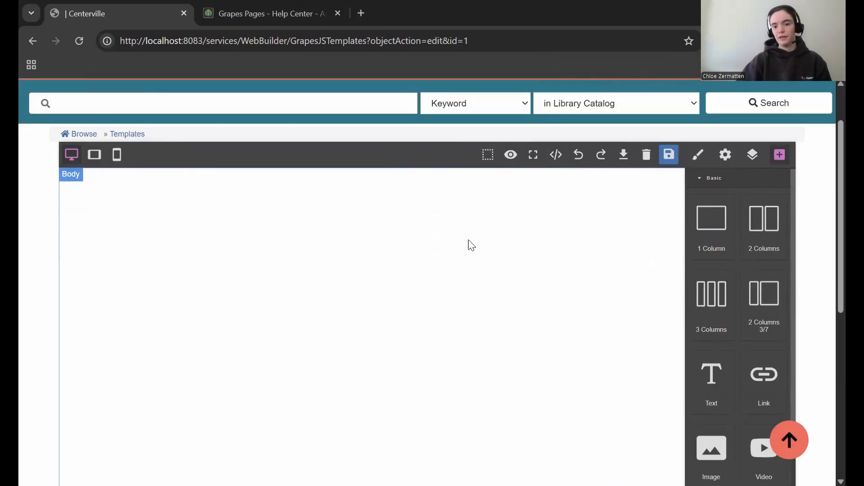
{"action": "left_click_drag", "start_coordinate": [765, 220], "coordinate": [399, 280]}
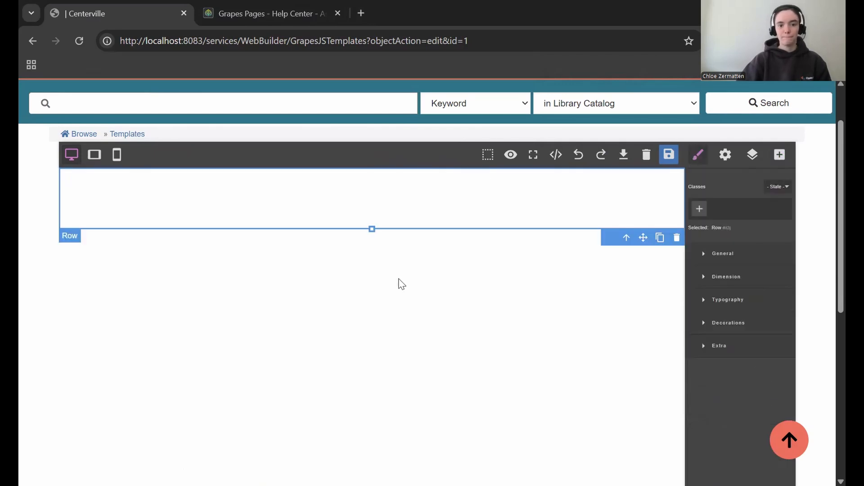
{"action": "scroll", "coordinate": [402, 284], "scroll_direction": "down", "scroll_amount": 2}
{"action": "left_click", "coordinate": [399, 283]}
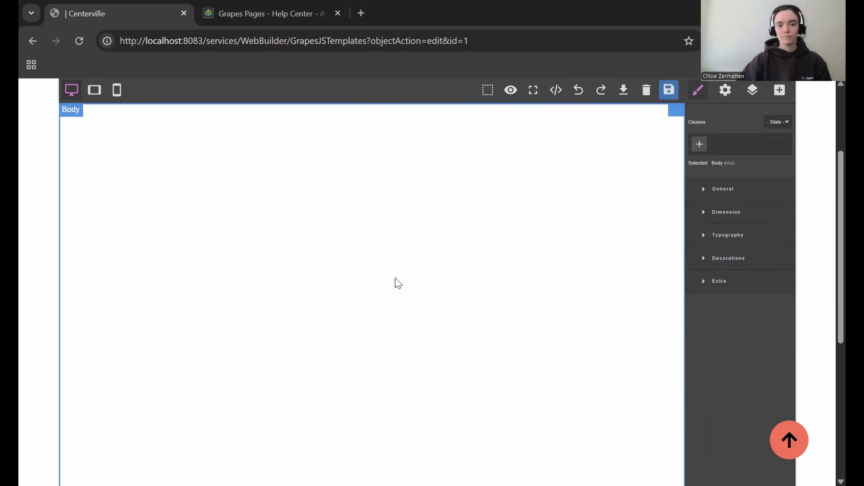
{"action": "scroll", "coordinate": [399, 283], "scroll_direction": "up", "scroll_amount": 3}
{"action": "left_click", "coordinate": [404, 260]}
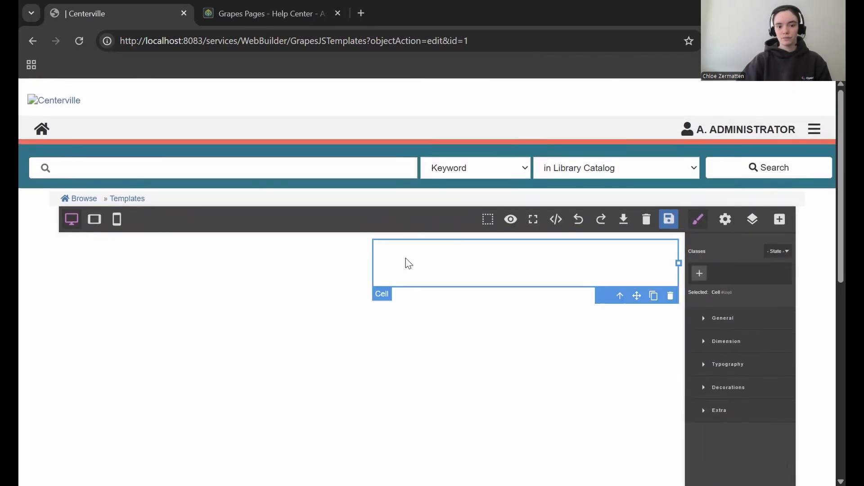
{"action": "left_click", "coordinate": [226, 271]}
{"action": "left_click", "coordinate": [521, 272]}
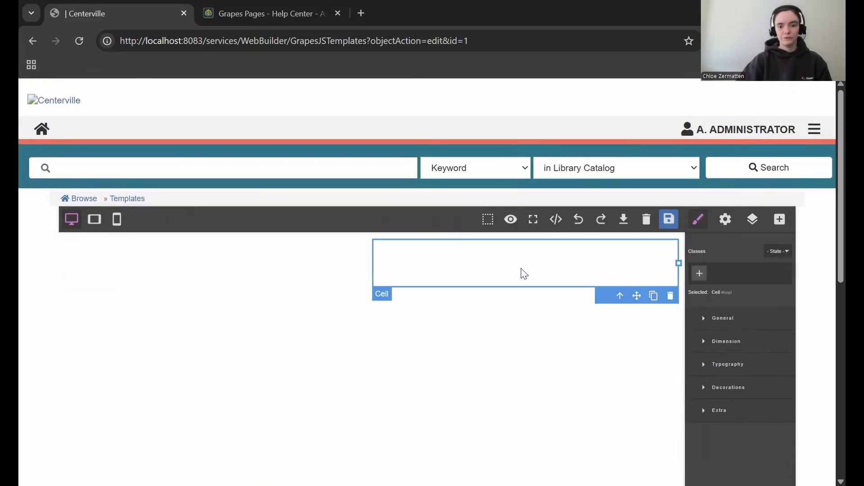
{"action": "left_click", "coordinate": [282, 274]}
Add a Text block to the first column reading "Some very clever text about many intriguing facts and the like..." and copy the text
{"action": "left_click", "coordinate": [780, 220]}
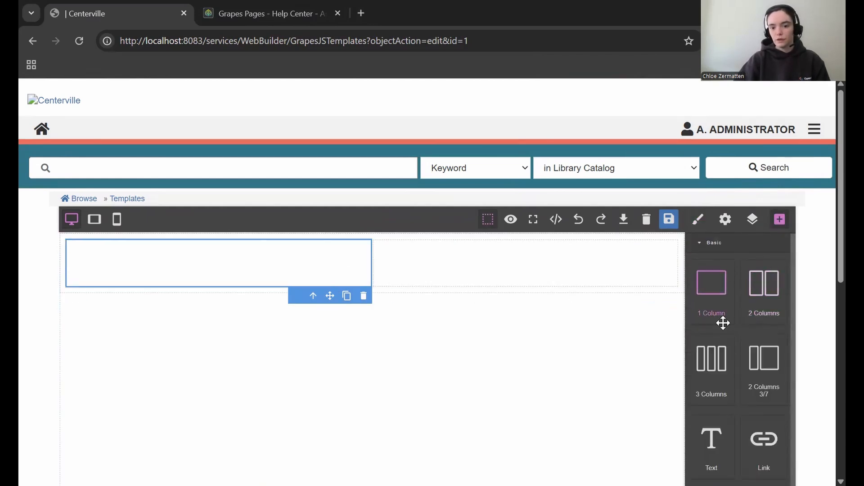
{"action": "scroll", "coordinate": [720, 342], "scroll_direction": "down", "scroll_amount": 2}
{"action": "left_click_drag", "start_coordinate": [714, 372], "coordinate": [265, 270]}
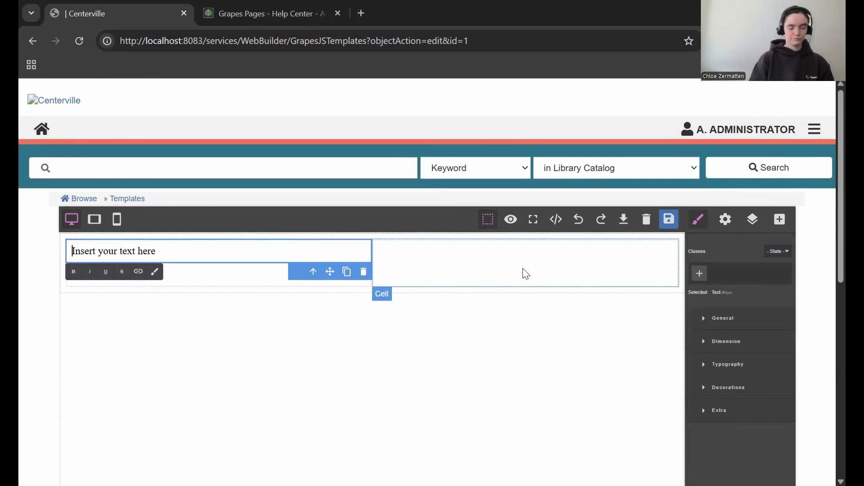
{"action": "type", "text": "om"}
{"action": "key", "text": "ctrl+a"}
{"action": "key", "text": "BackSpace"}
{"action": "type", "text": "Some very clever text about many intriguing facts and the like..."}
{"action": "key", "text": "ctrl+a"}
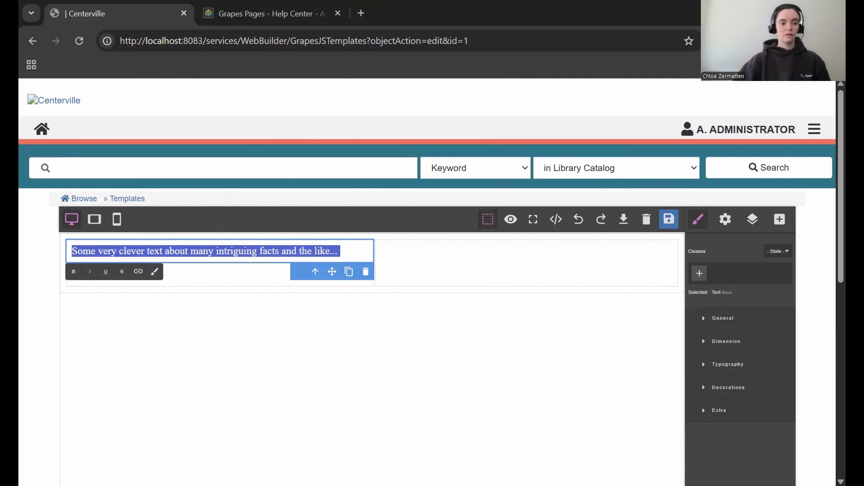
Add a Text block to the second column and replace its placeholder with many repeated copies of the first column's sentence
{"action": "left_click", "coordinate": [476, 267]}
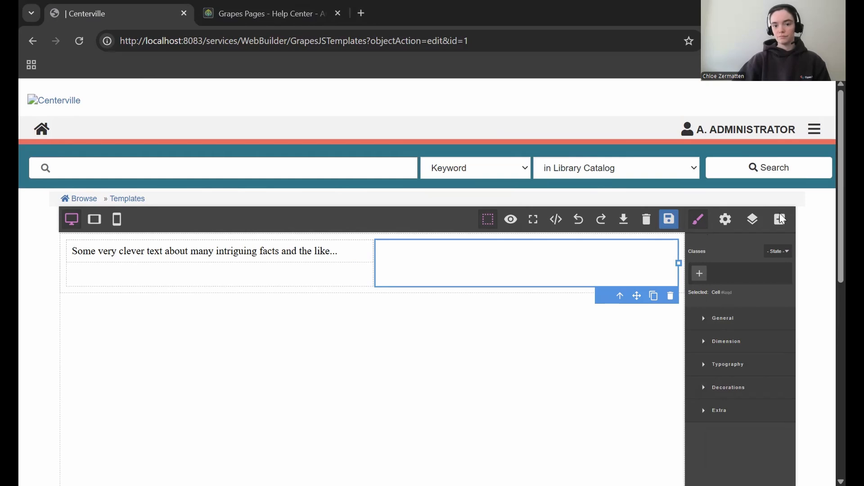
{"action": "left_click", "coordinate": [756, 221]}
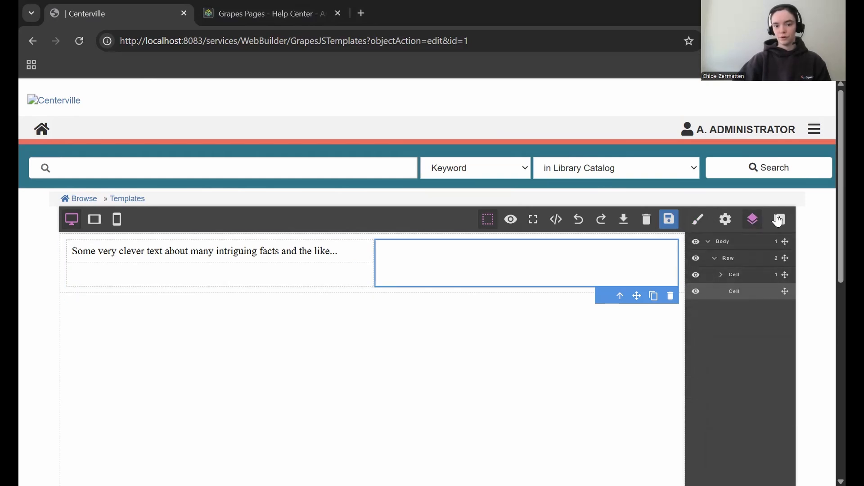
{"action": "left_click", "coordinate": [779, 219]}
{"action": "left_click_drag", "start_coordinate": [712, 444], "coordinate": [333, 255]}
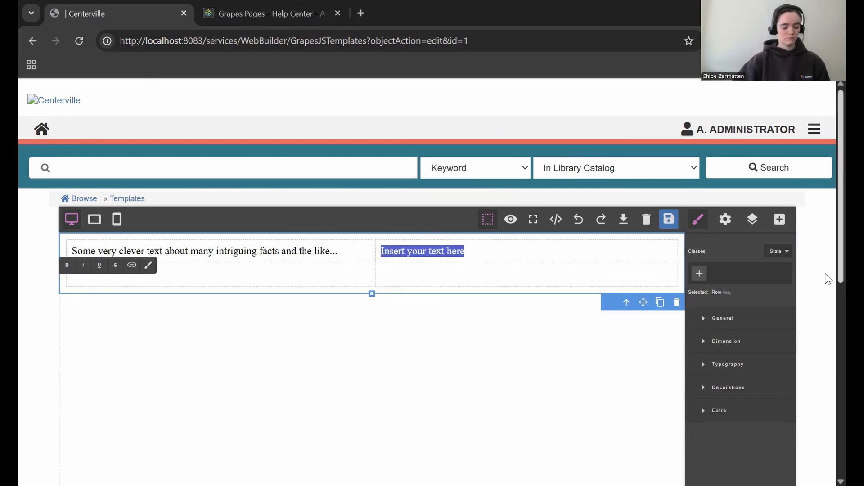
{"action": "type", "text": "Some very clever text about many intriguing facts and the like..."}
{"action": "key", "text": "ctrl+v"}
{"action": "key", "text": "ctrl+v"}
{"action": "key", "text": "ctrl+v"}
{"action": "key", "text": "ctrl+v"}
{"action": "key", "text": "ctrl+v"}
{"action": "key", "text": "ctrl+v"}
{"action": "key", "text": "ctrl+v"}
{"action": "key", "text": "ctrl+v"}
{"action": "key", "text": "ctrl+v"}
{"action": "key", "text": "ctrl+v"}
{"action": "key", "text": "ctrl+v"}
{"action": "key", "text": "ctrl+v"}
{"action": "key", "text": "ctrl+v"}
{"action": "key", "text": "ctrl+v"}
{"action": "key", "text": "ctrl+v"}
{"action": "key", "text": "ctrl+v"}
{"action": "key", "text": "ctrl+v"}
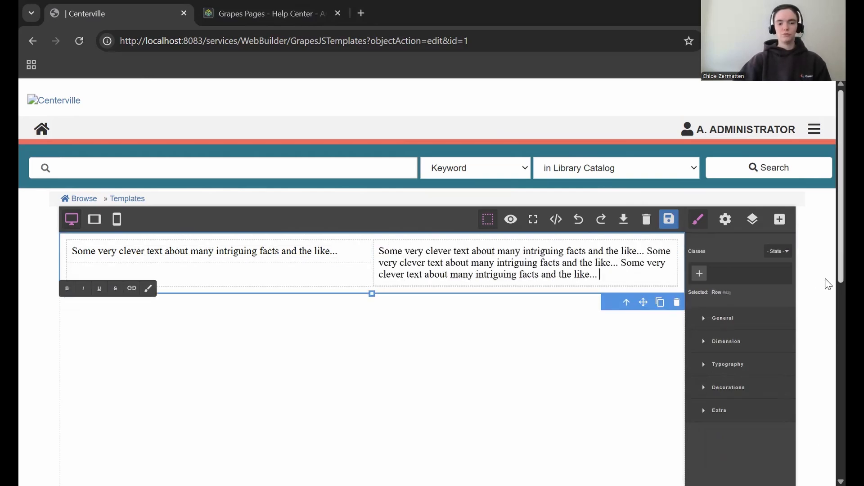
{"action": "key", "text": "ctrl+v"}
{"action": "key", "text": "ctrl+v"}
{"action": "key", "text": "ctrl+v"}
{"action": "key", "text": "ctrl+v"}
{"action": "key", "text": "ctrl+v"}
{"action": "key", "text": "ctrl+v"}
{"action": "key", "text": "ctrl+v"}
{"action": "key", "text": "ctrl+v"}
{"action": "key", "text": "ctrl+v"}
{"action": "key", "text": "ctrl+v"}
{"action": "key", "text": "ctrl+v"}
{"action": "key", "text": "ctrl+v"}
{"action": "key", "text": "ctrl+v"}
{"action": "key", "text": "ctrl+v"}
{"action": "key", "text": "ctrl+v"}
{"action": "key", "text": "ctrl+v"}
{"action": "key", "text": "ctrl+v"}
{"action": "key", "text": "ctrl+v"}
{"action": "key", "text": "ctrl+v"}
{"action": "key", "text": "ctrl+v"}
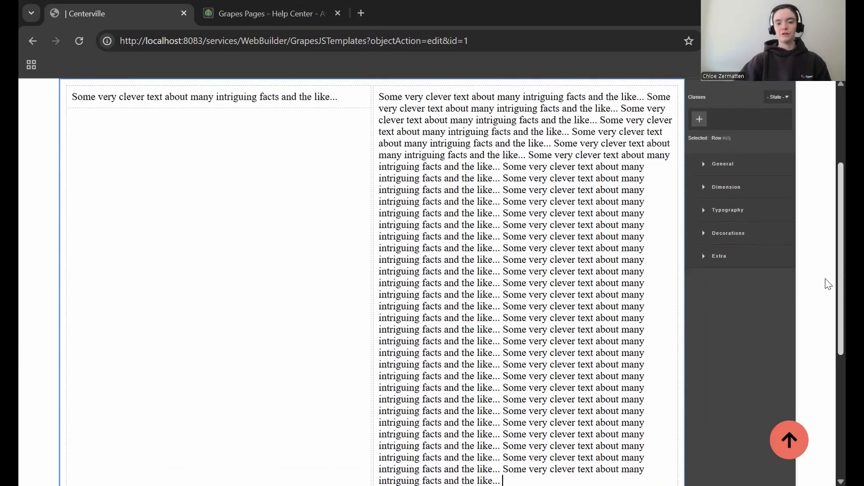
{"action": "scroll", "coordinate": [585, 316], "scroll_direction": "down", "scroll_amount": 5}
{"action": "scroll", "coordinate": [586, 317], "scroll_direction": "up", "scroll_amount": 6}
{"action": "scroll", "coordinate": [585, 318], "scroll_direction": "up", "scroll_amount": 2}
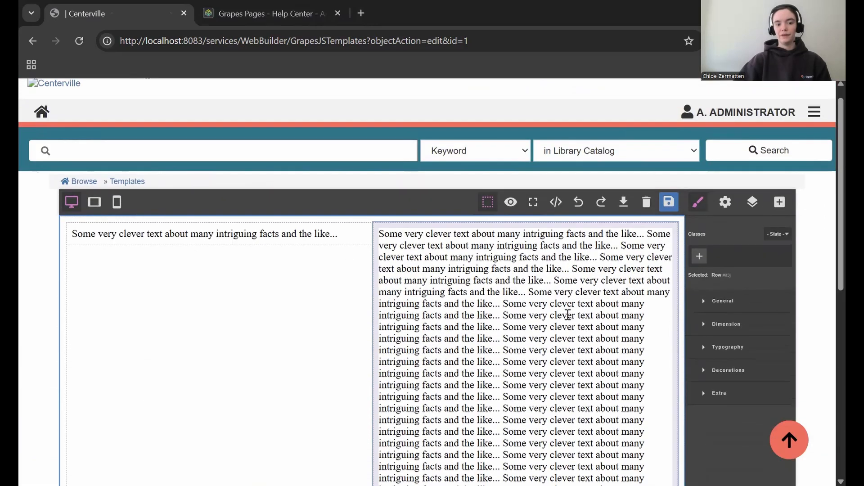
{"action": "scroll", "coordinate": [270, 303], "scroll_direction": "up", "scroll_amount": 1}
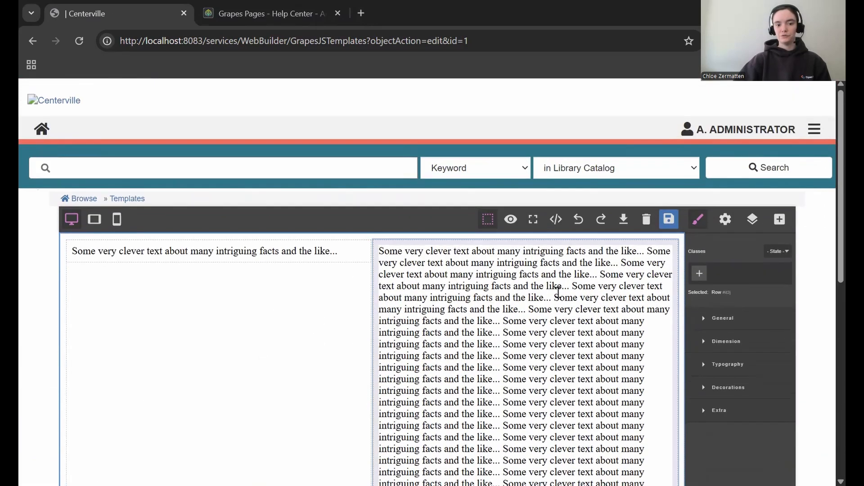
Add an Image block under the first column's text, dismiss the image selection, and return to the available blocks
{"action": "left_click", "coordinate": [780, 220]}
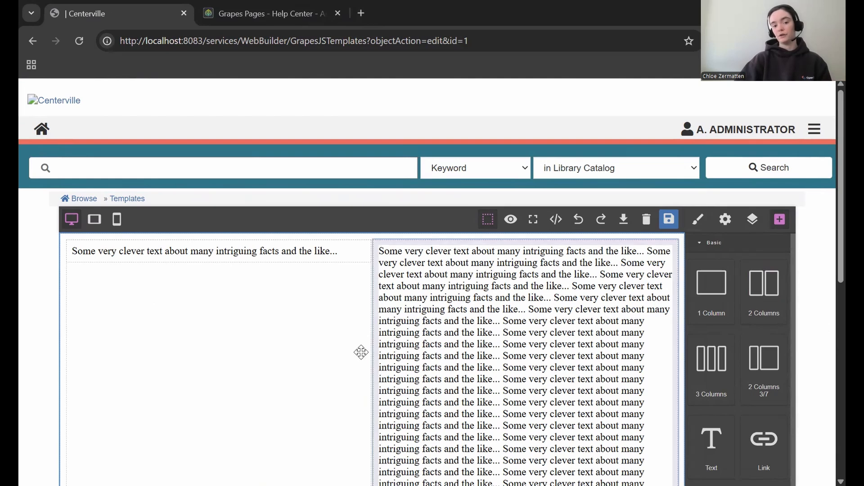
{"action": "scroll", "coordinate": [779, 367], "scroll_direction": "down", "scroll_amount": 4}
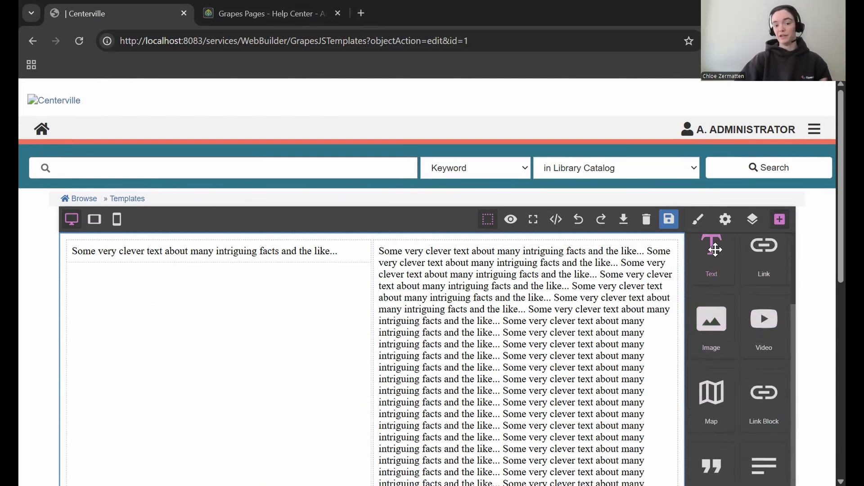
{"action": "scroll", "coordinate": [387, 329], "scroll_direction": "down", "scroll_amount": 1}
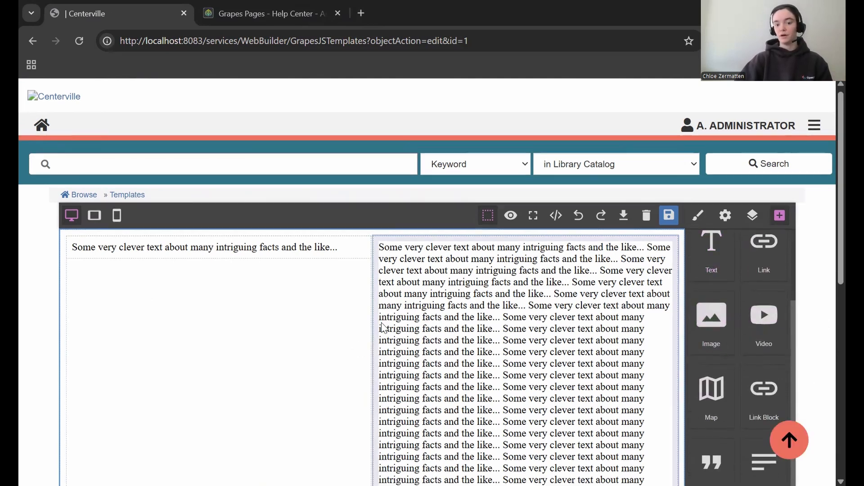
{"action": "left_click_drag", "start_coordinate": [146, 347], "coordinate": [146, 347]}
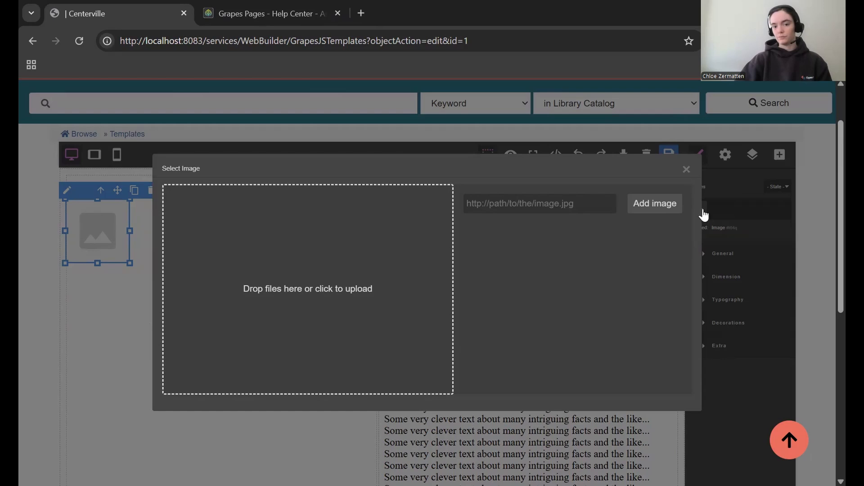
{"action": "left_click", "coordinate": [776, 159]}
{"action": "scroll", "coordinate": [712, 355], "scroll_direction": "down", "scroll_amount": 3}
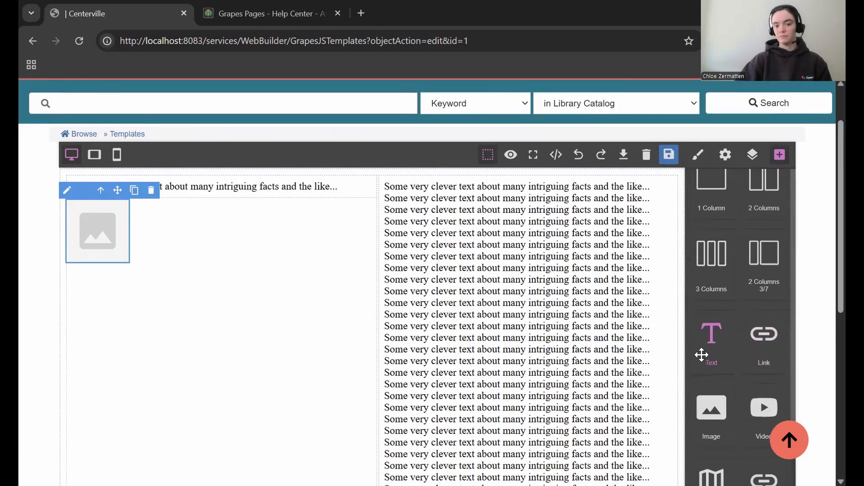
Add a Video block below the image in the first column and shrink it proportionally to about two thirds of its size
{"action": "left_click_drag", "start_coordinate": [767, 323], "coordinate": [184, 343]}
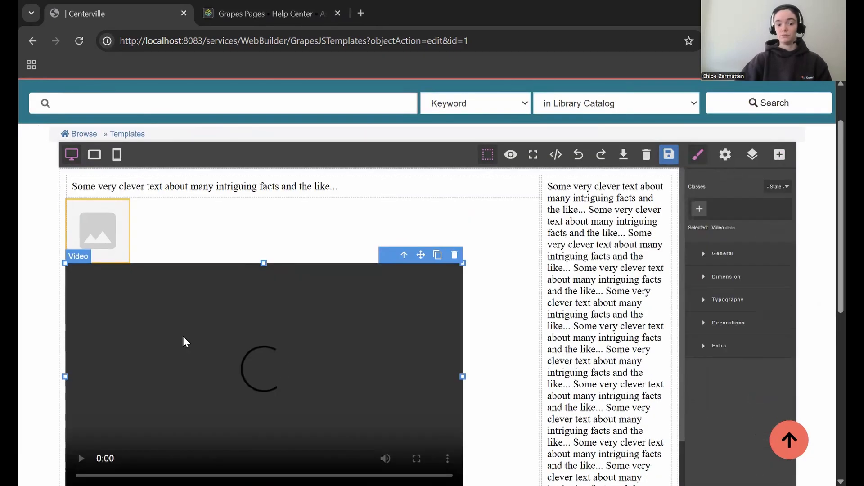
{"action": "scroll", "coordinate": [218, 333], "scroll_direction": "down", "scroll_amount": 5}
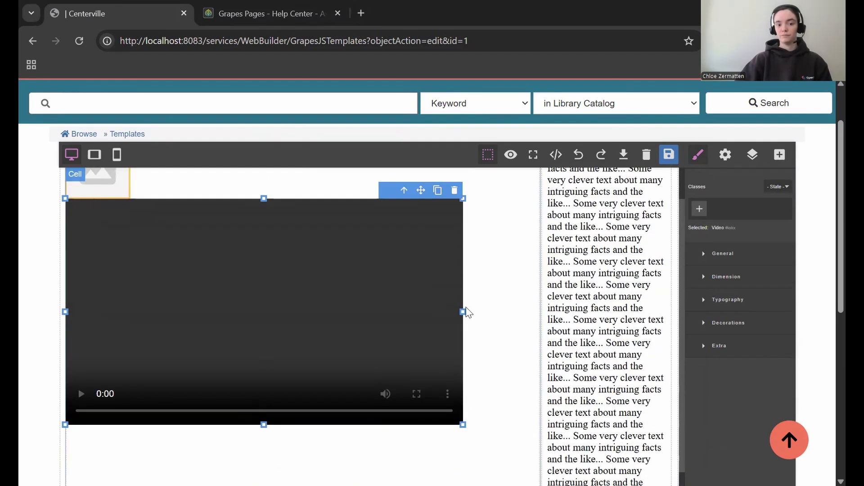
{"action": "left_click_drag", "start_coordinate": [459, 421], "coordinate": [341, 355]}
{"action": "scroll", "coordinate": [502, 378], "scroll_direction": "up", "scroll_amount": 2}
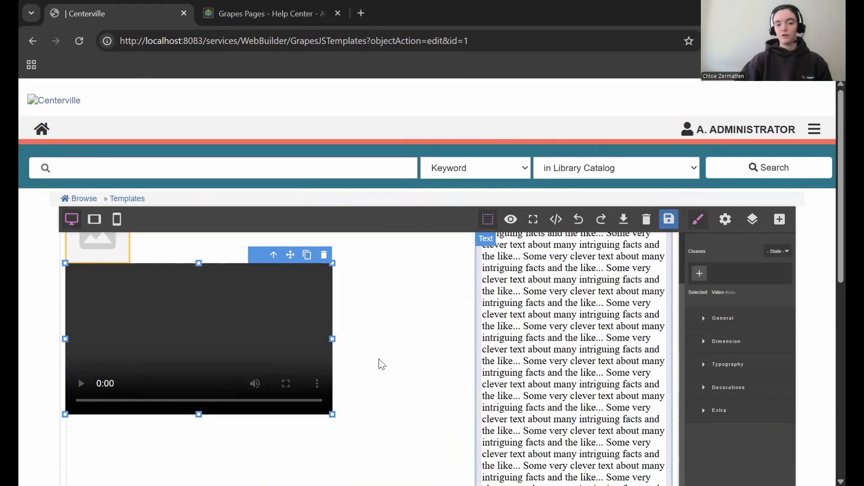
Delete the Video block from the first column and bring back the available blocks
{"action": "left_click", "coordinate": [780, 220]}
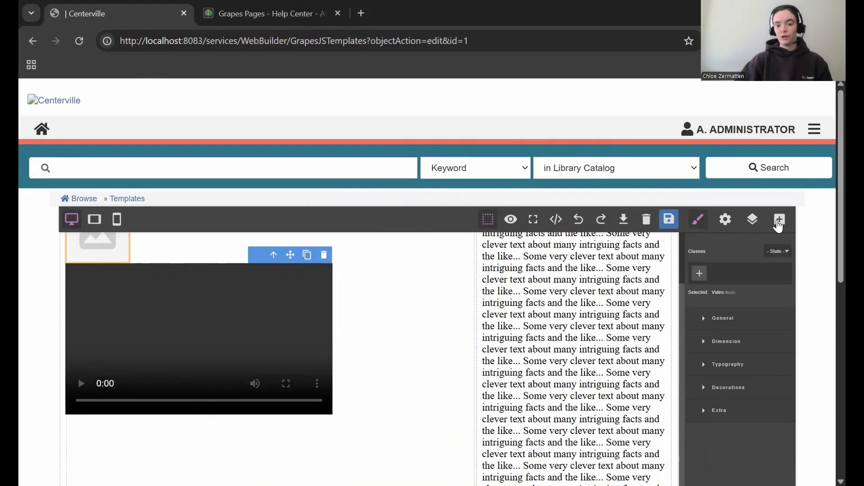
{"action": "left_click", "coordinate": [324, 256]}
{"action": "left_click", "coordinate": [270, 252]}
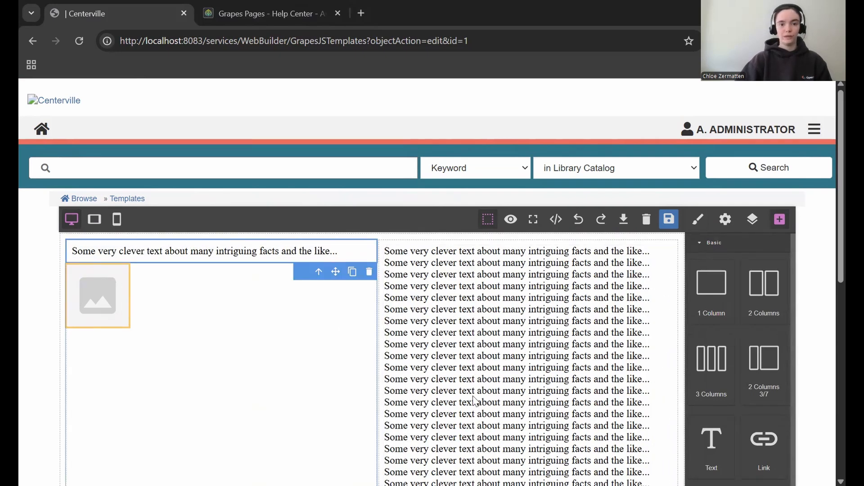
Add a Form block from the Forms category below the image in the first column
{"action": "scroll", "coordinate": [745, 373], "scroll_direction": "down", "scroll_amount": 3}
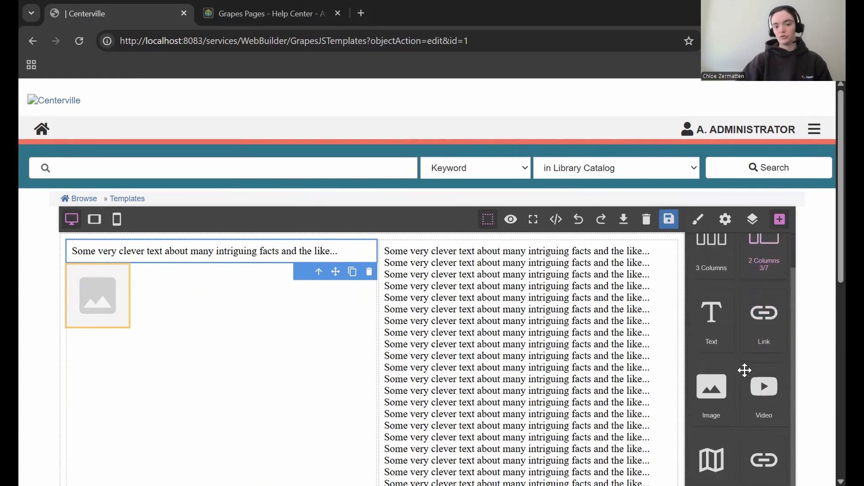
{"action": "scroll", "coordinate": [738, 384], "scroll_direction": "down", "scroll_amount": 4}
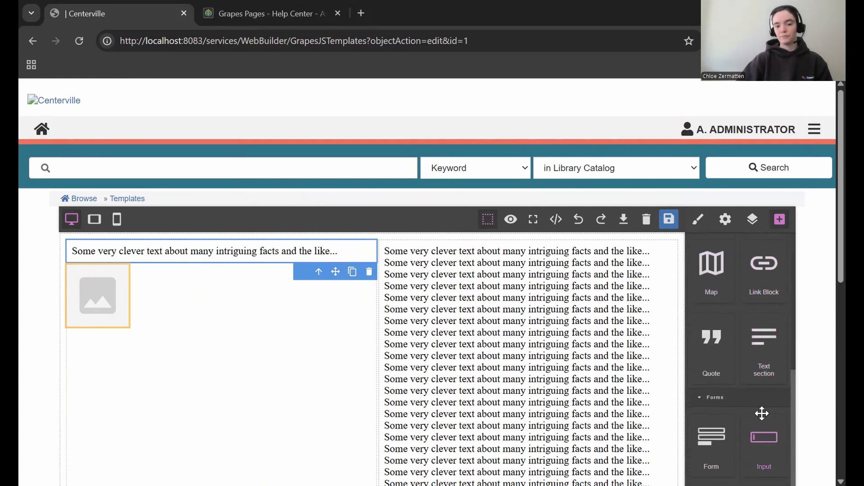
{"action": "scroll", "coordinate": [762, 413], "scroll_direction": "down", "scroll_amount": 5}
{"action": "scroll", "coordinate": [712, 310], "scroll_direction": "up", "scroll_amount": 1}
{"action": "left_click_drag", "start_coordinate": [711, 310], "coordinate": [334, 420]}
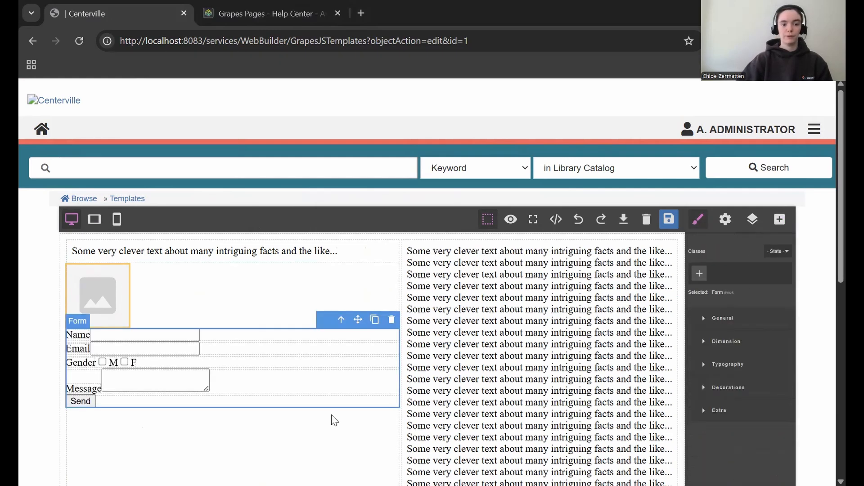